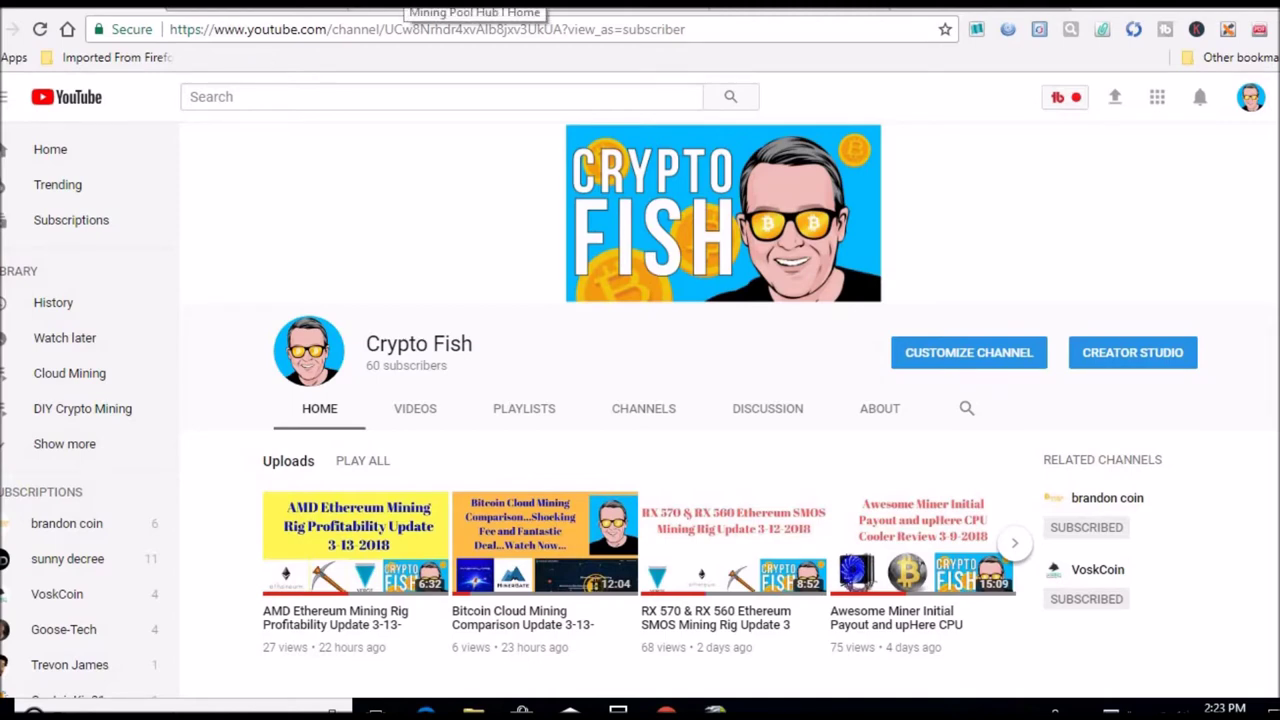
Open Mining Pool Hub's Balances page listing the Ethereum and Verge-Scrypt wallet amounts
{"action": "left_click", "coordinate": [475, 3]}
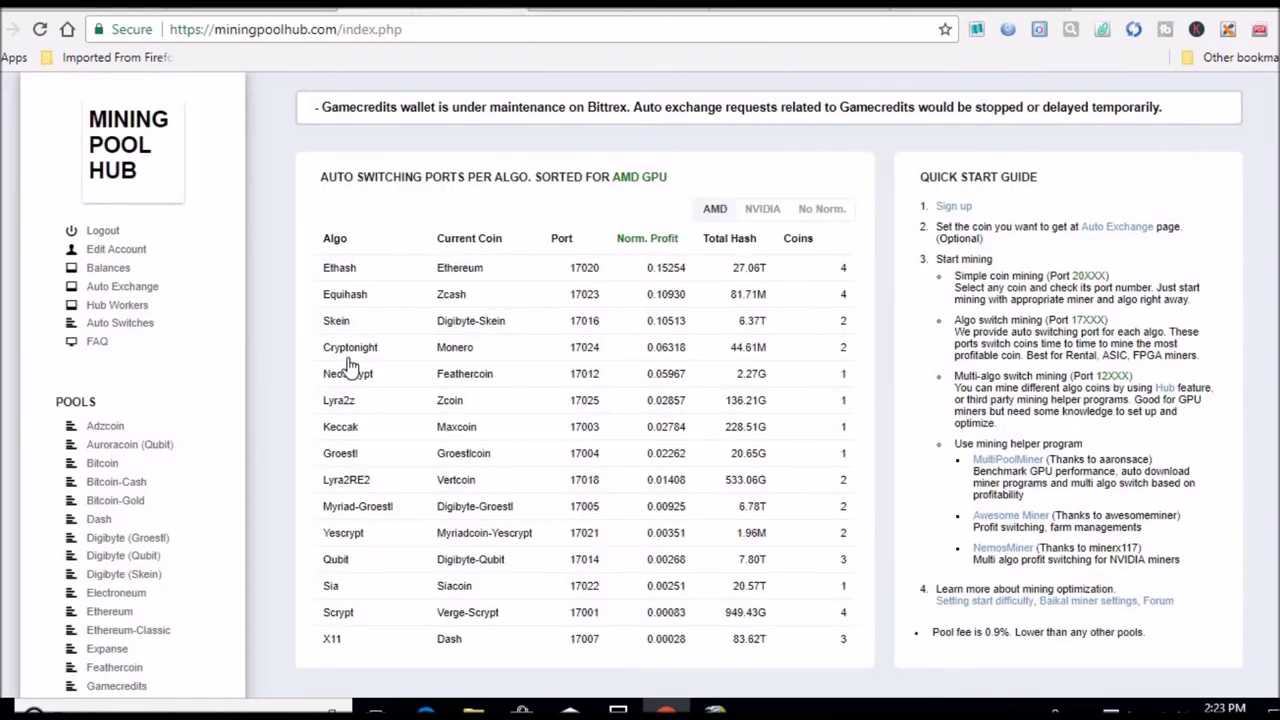
{"action": "left_click", "coordinate": [114, 271]}
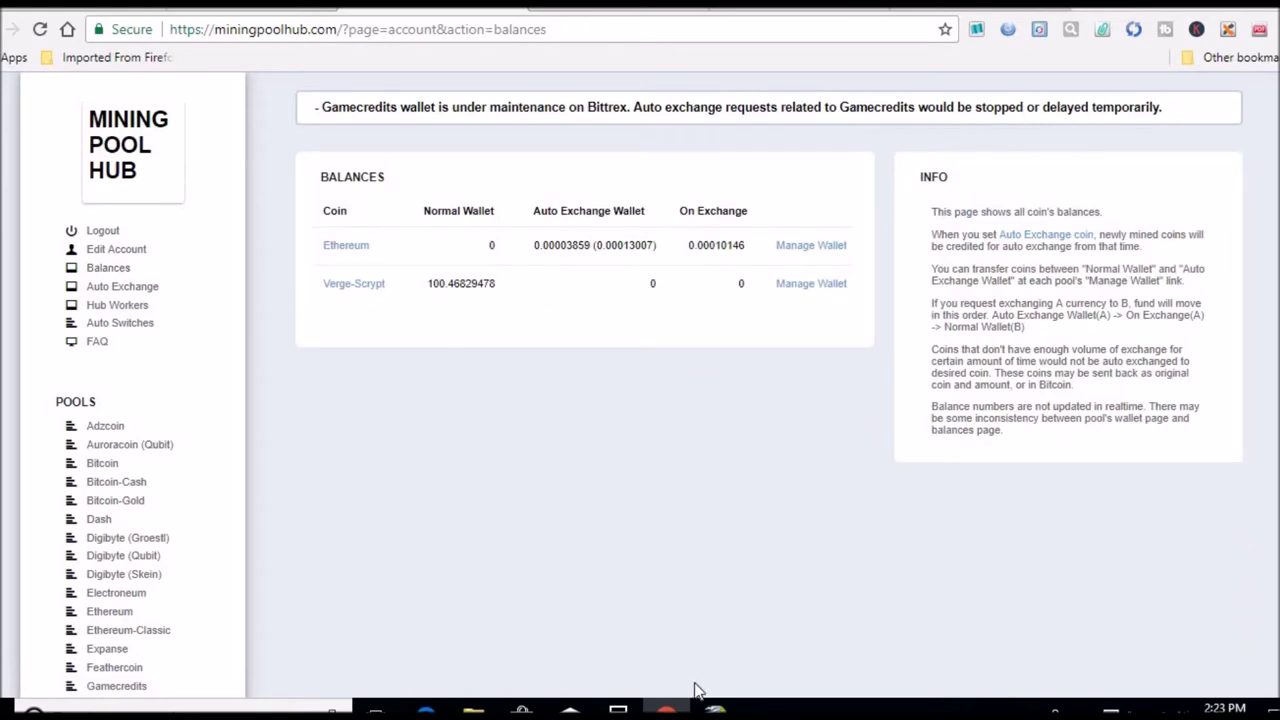
Enter 600 as Week 4 Verge Coins Mined (C20) and 1840 as Total Verge Coins Mined (E20)
{"action": "left_click", "coordinate": [715, 710]}
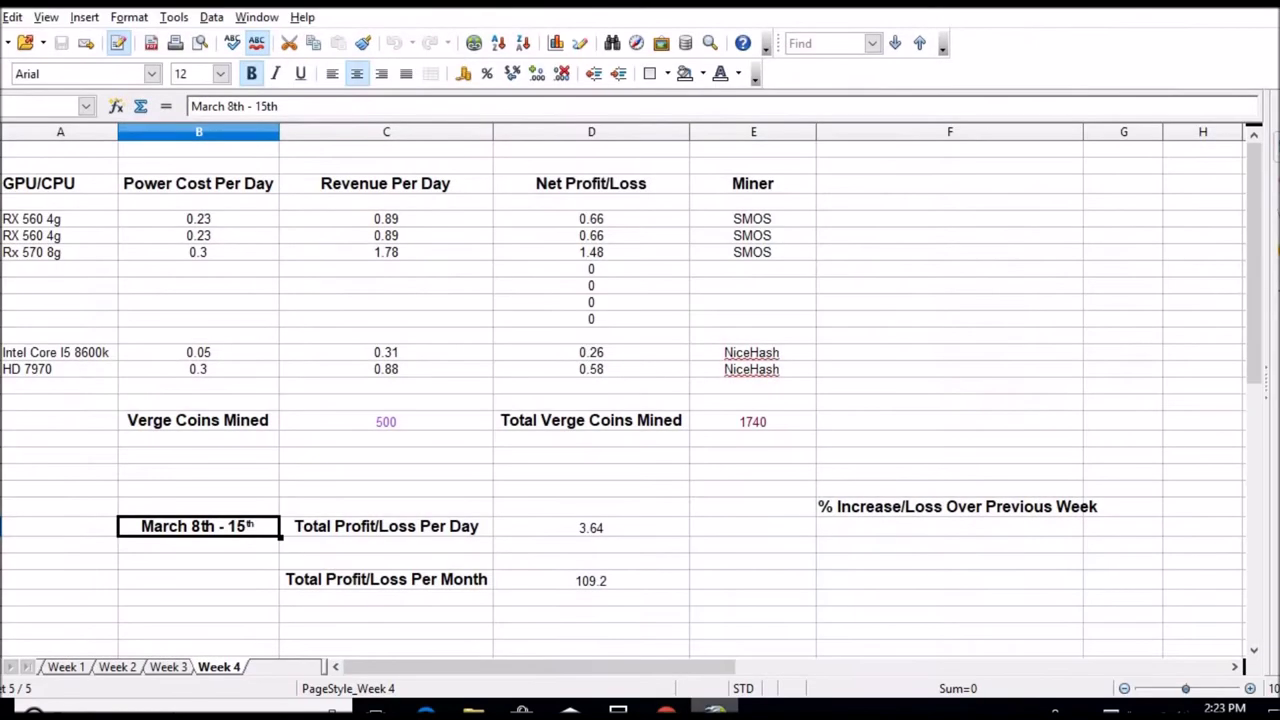
{"action": "left_click", "coordinate": [425, 425]}
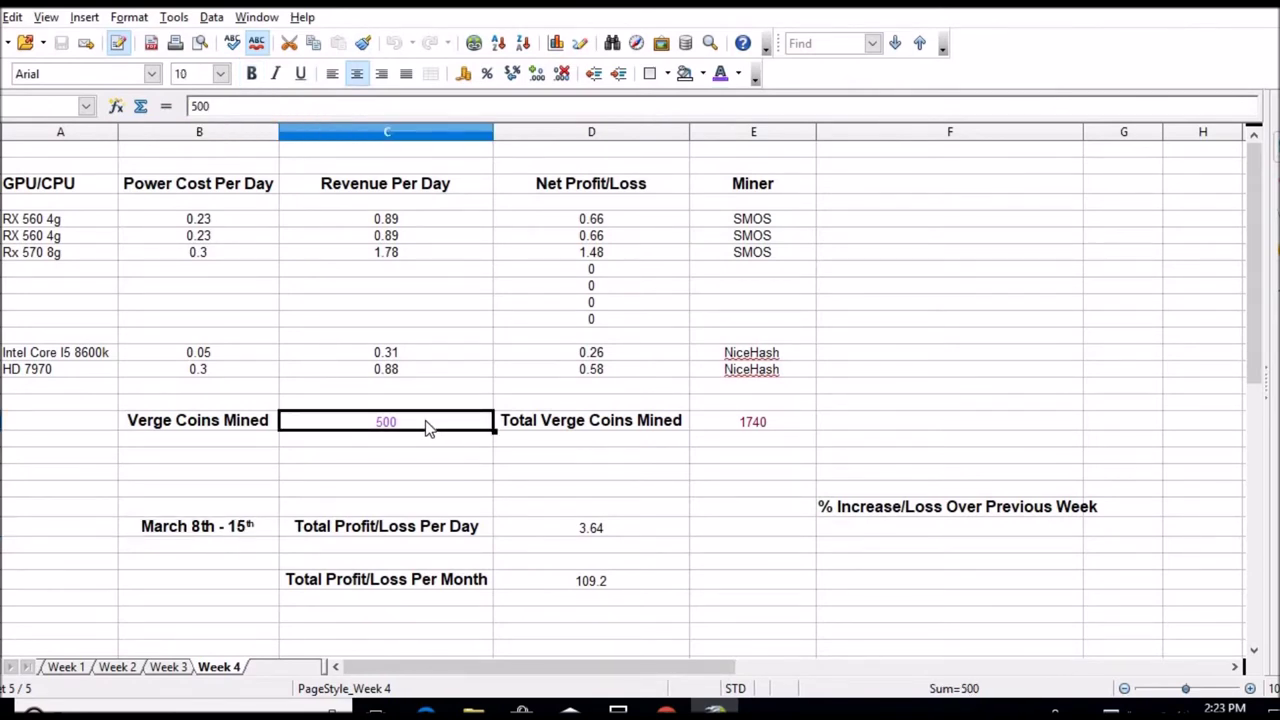
{"action": "type", "text": "600"}
{"action": "key", "text": "Return"}
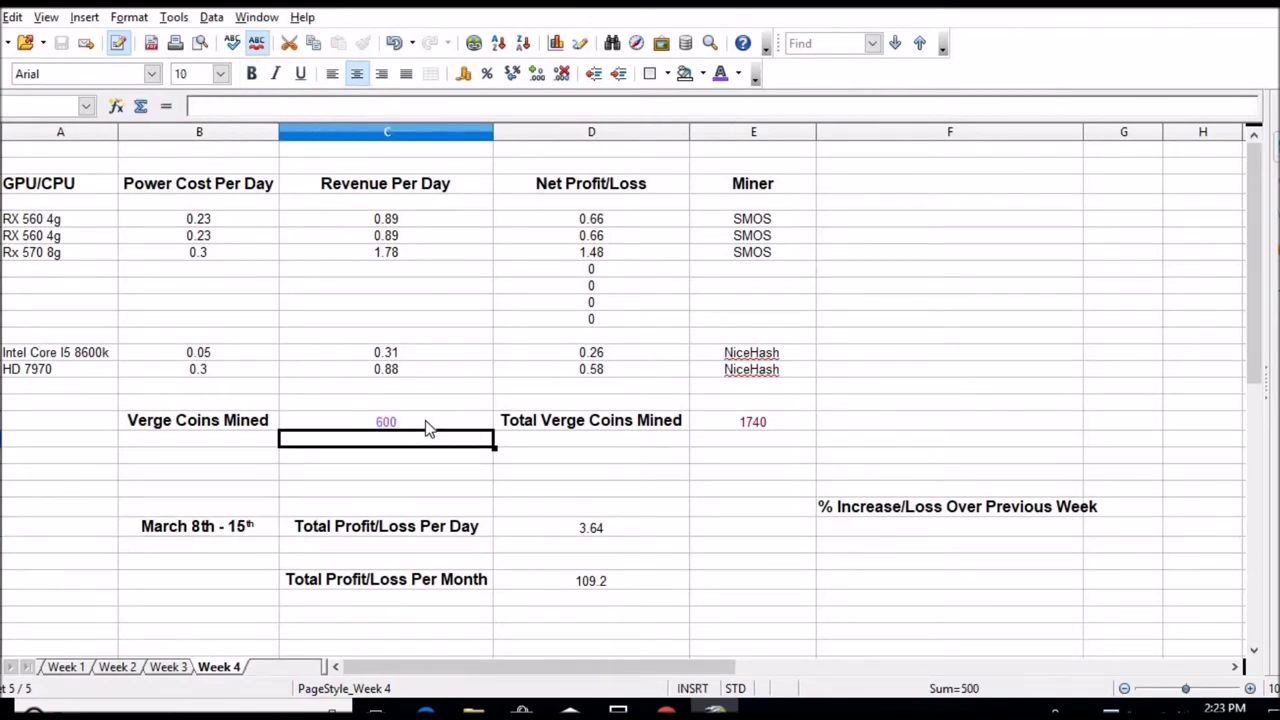
{"action": "left_click", "coordinate": [760, 421]}
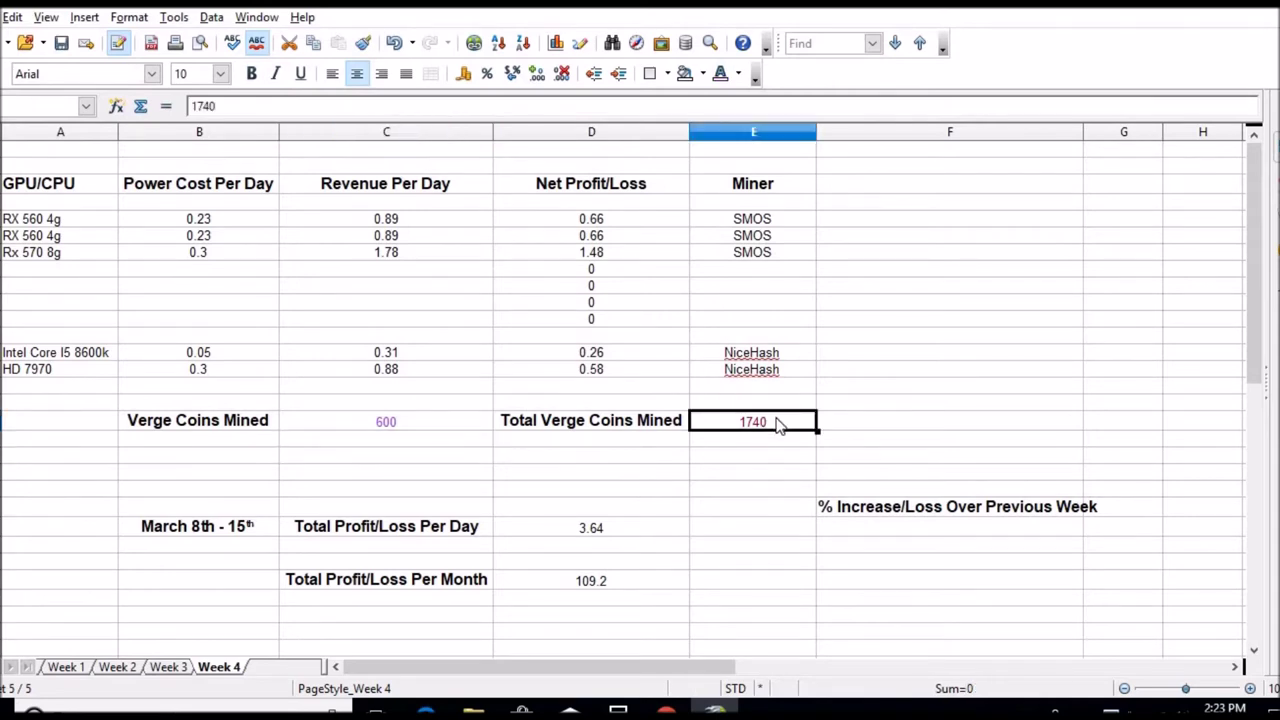
{"action": "type", "text": "1840"}
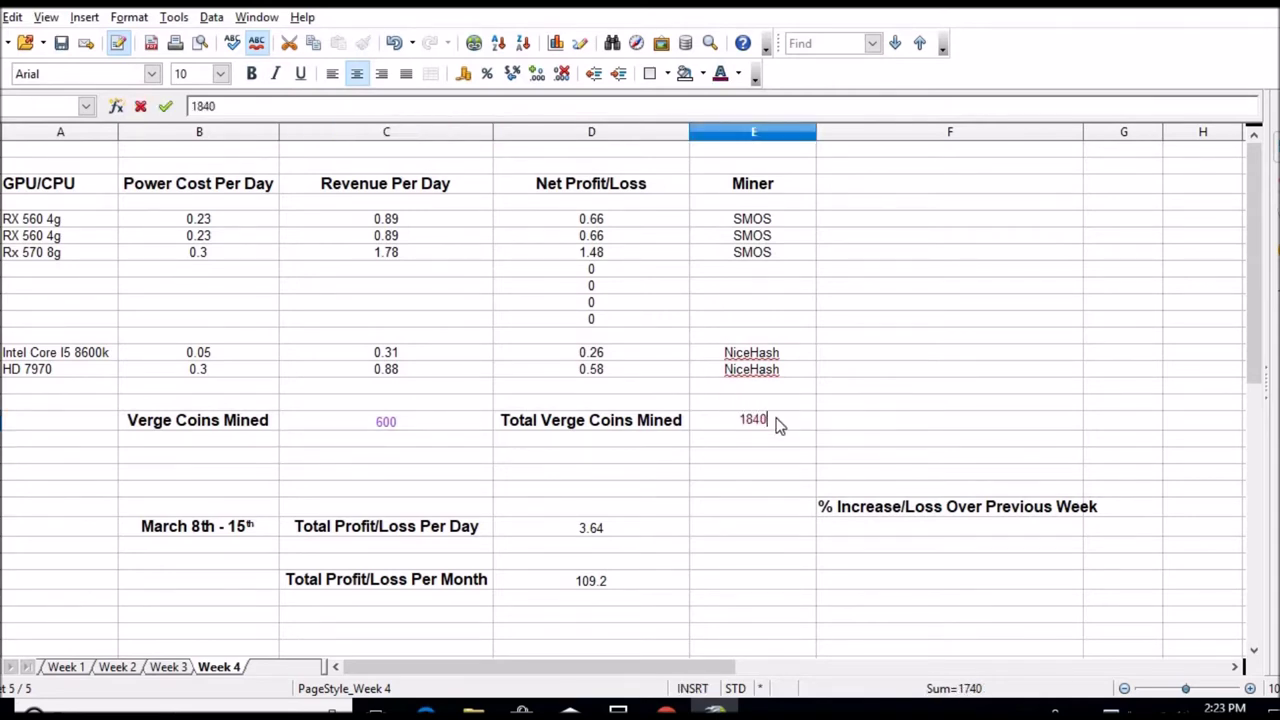
{"action": "key", "text": "Return"}
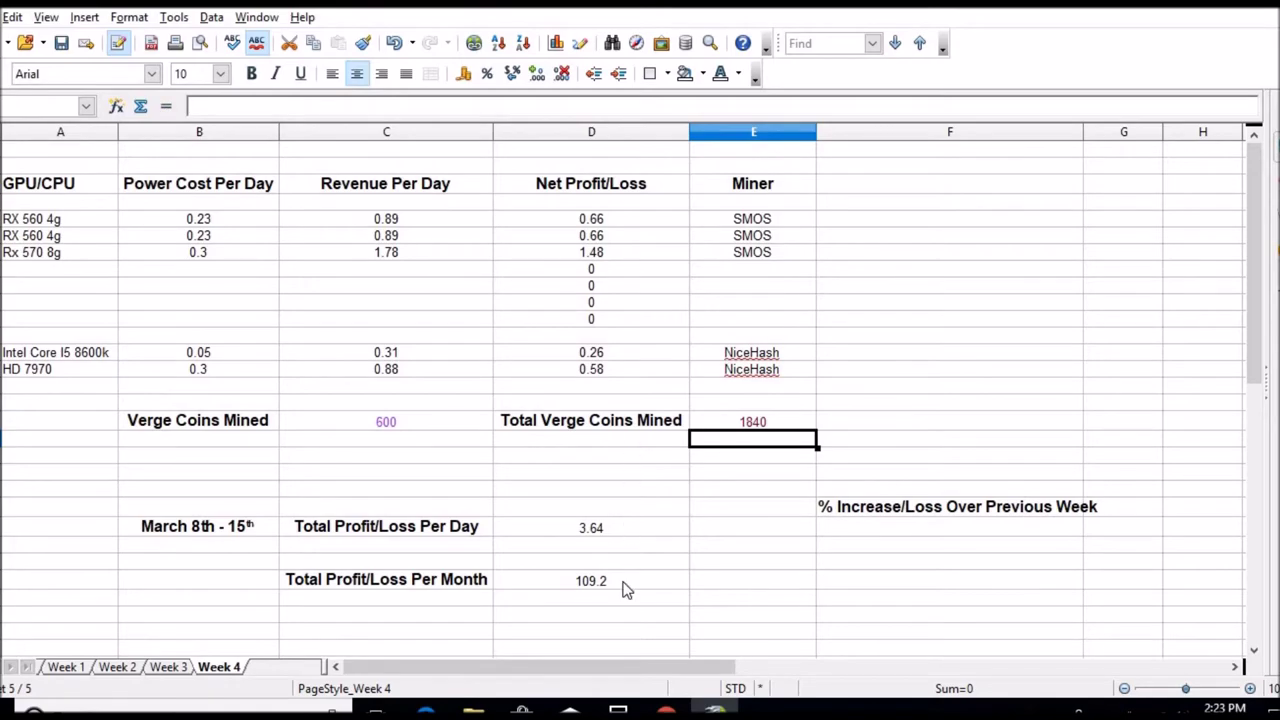
{"action": "left_click", "coordinate": [666, 711]}
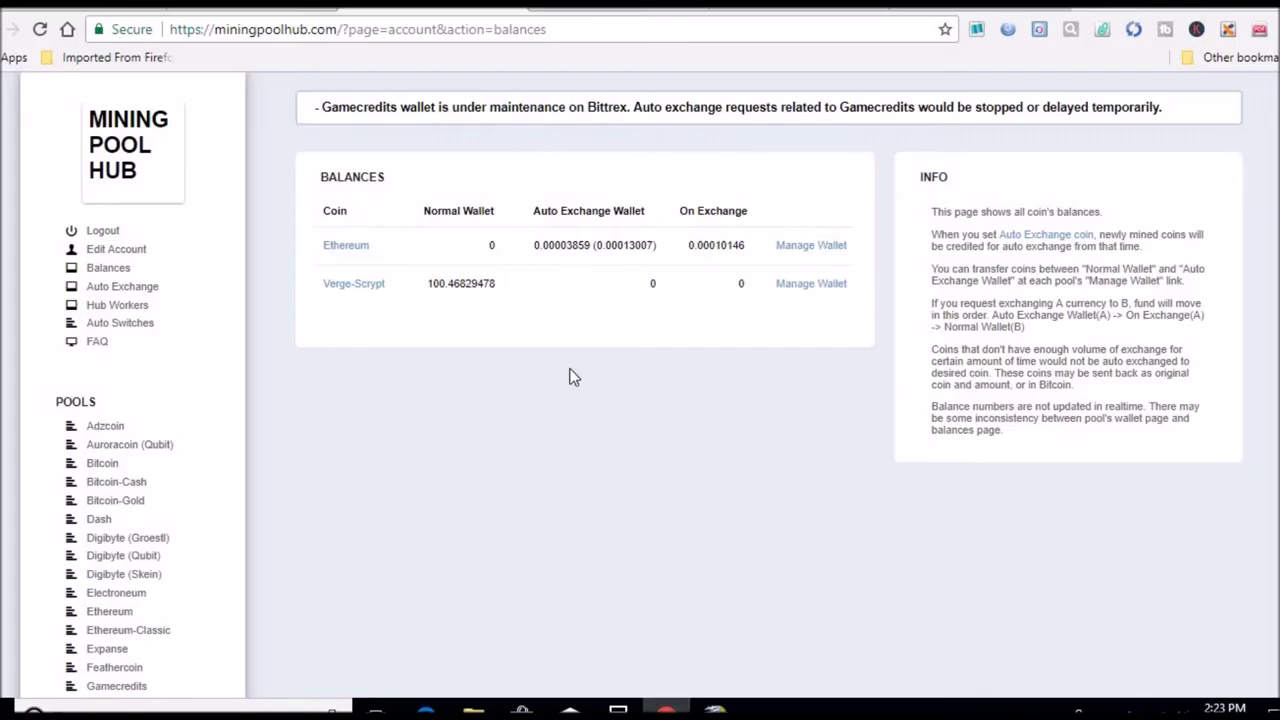
On the Ethereum pool dashboard, select the Last 24 Hours credit of 0.00506429 ETH
{"action": "left_click", "coordinate": [118, 612]}
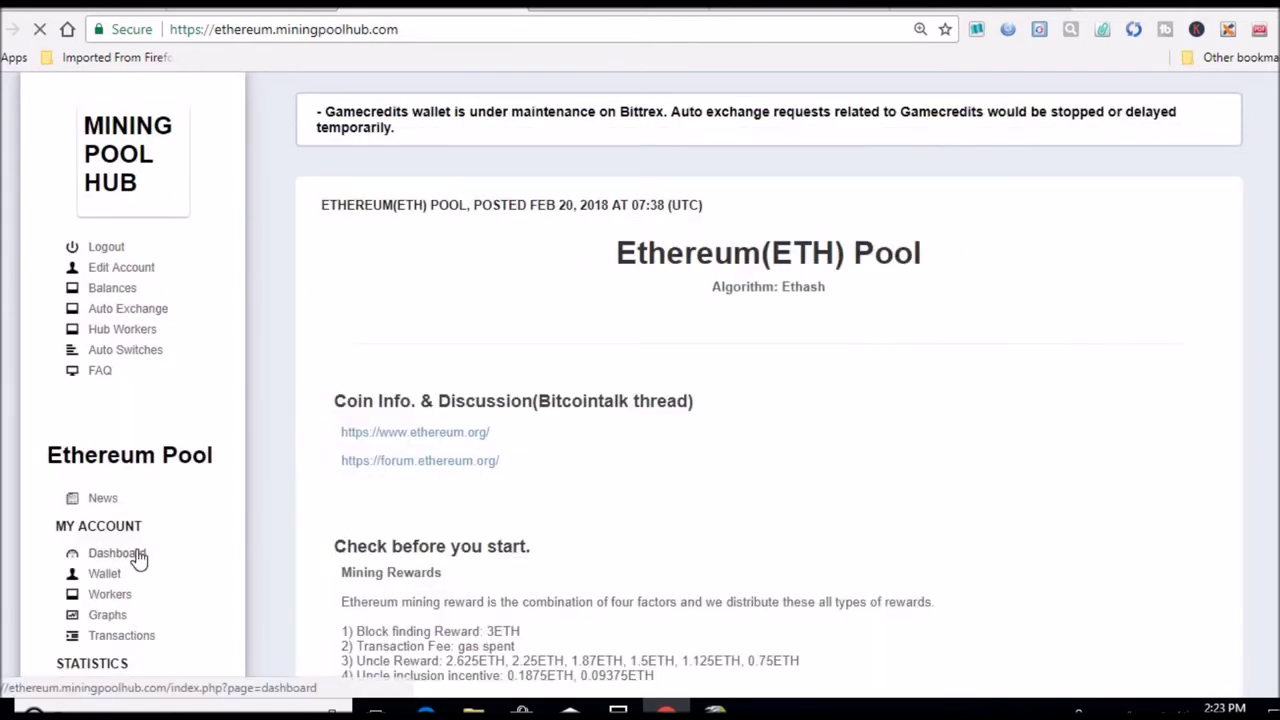
{"action": "left_click", "coordinate": [135, 553]}
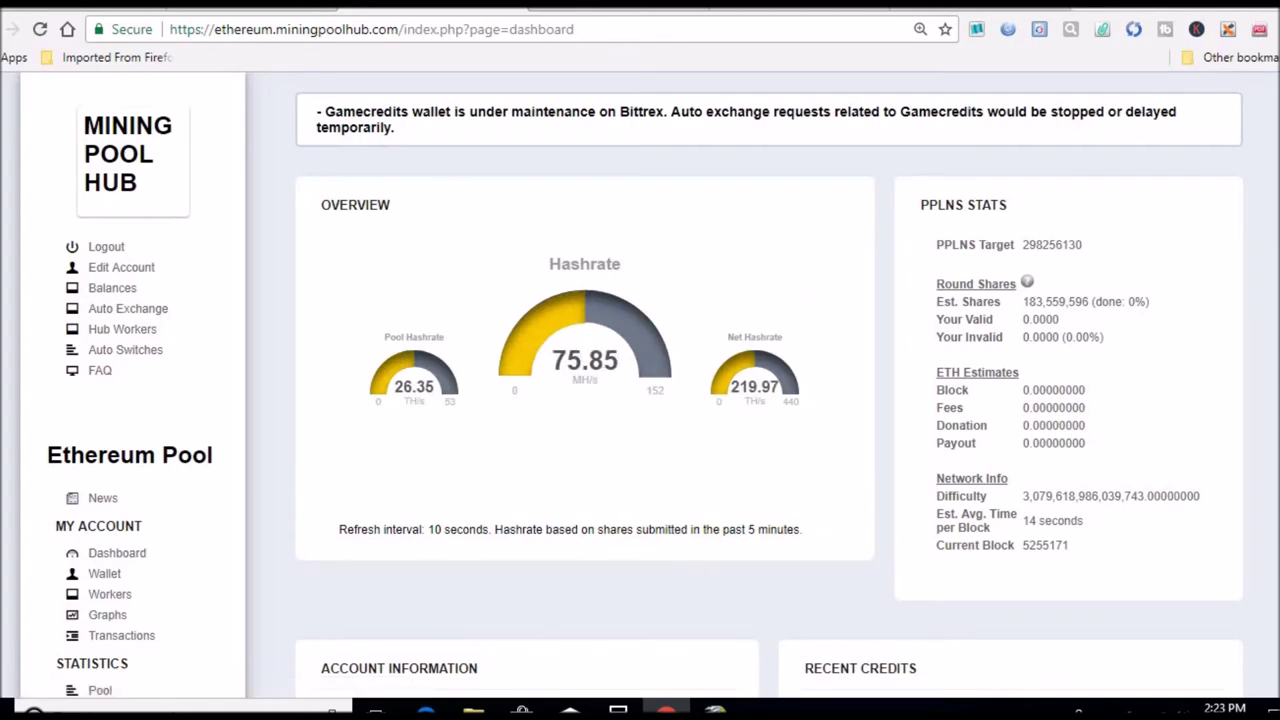
{"action": "scroll", "coordinate": [650, 384], "scroll_direction": "down", "scroll_amount": 5}
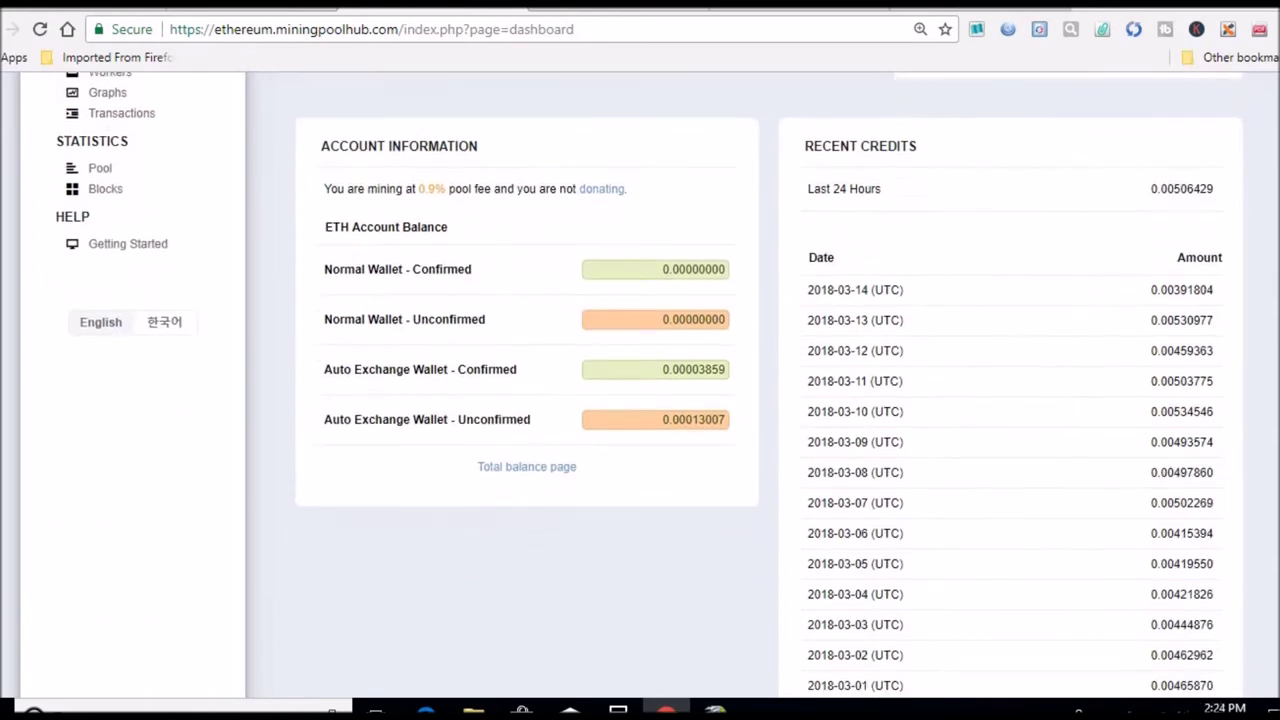
{"action": "scroll", "coordinate": [650, 384], "scroll_direction": "up", "scroll_amount": 4}
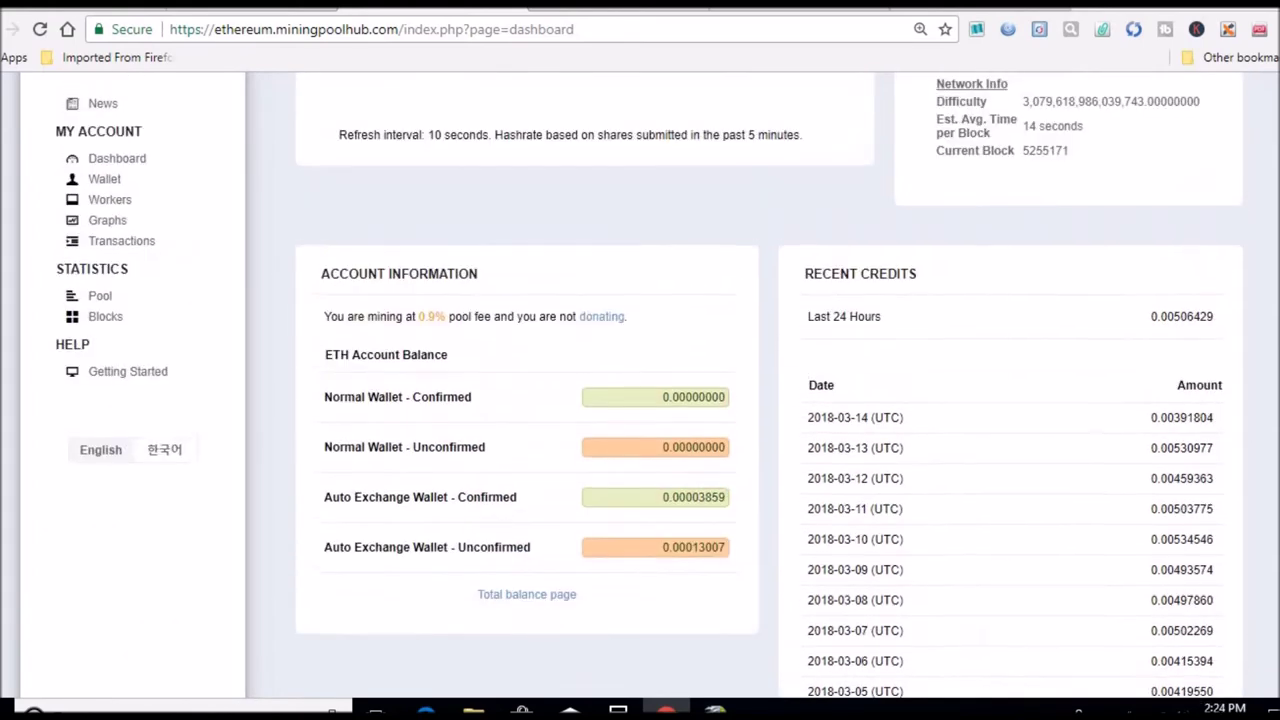
{"action": "scroll", "coordinate": [646, 384], "scroll_direction": "down", "scroll_amount": 4}
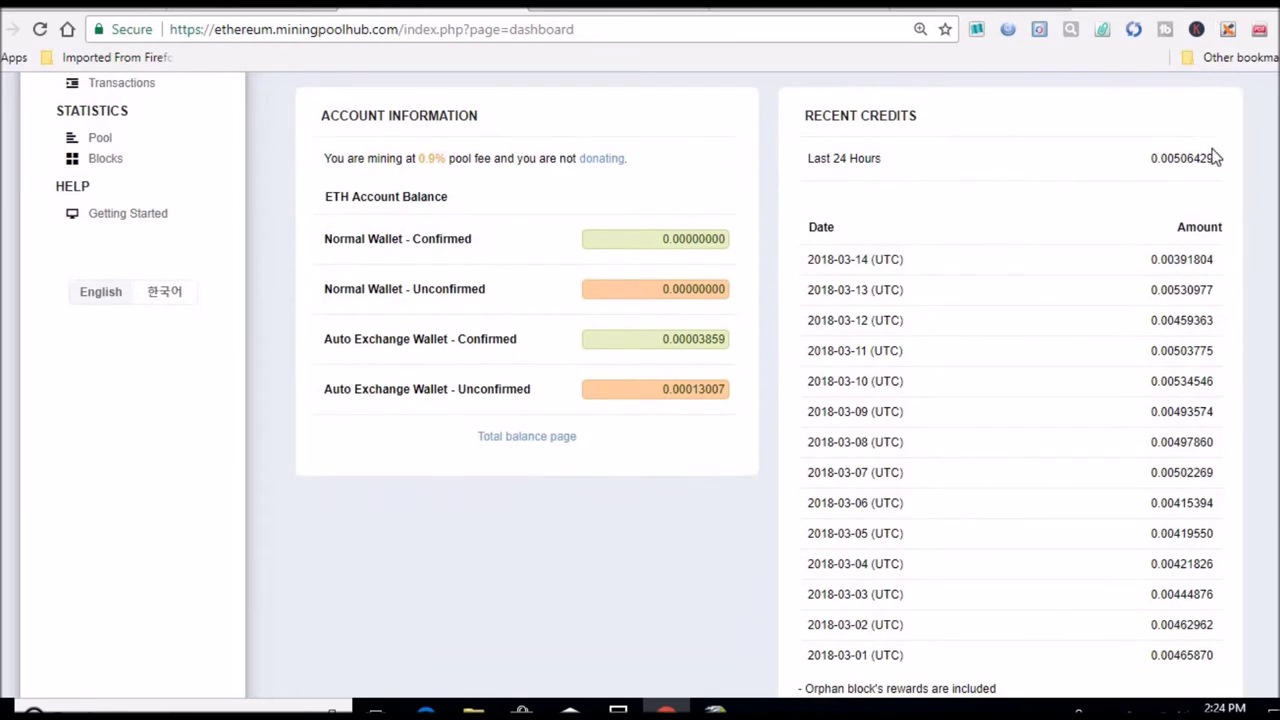
{"action": "left_click_drag", "start_coordinate": [1214, 158], "coordinate": [1162, 162]}
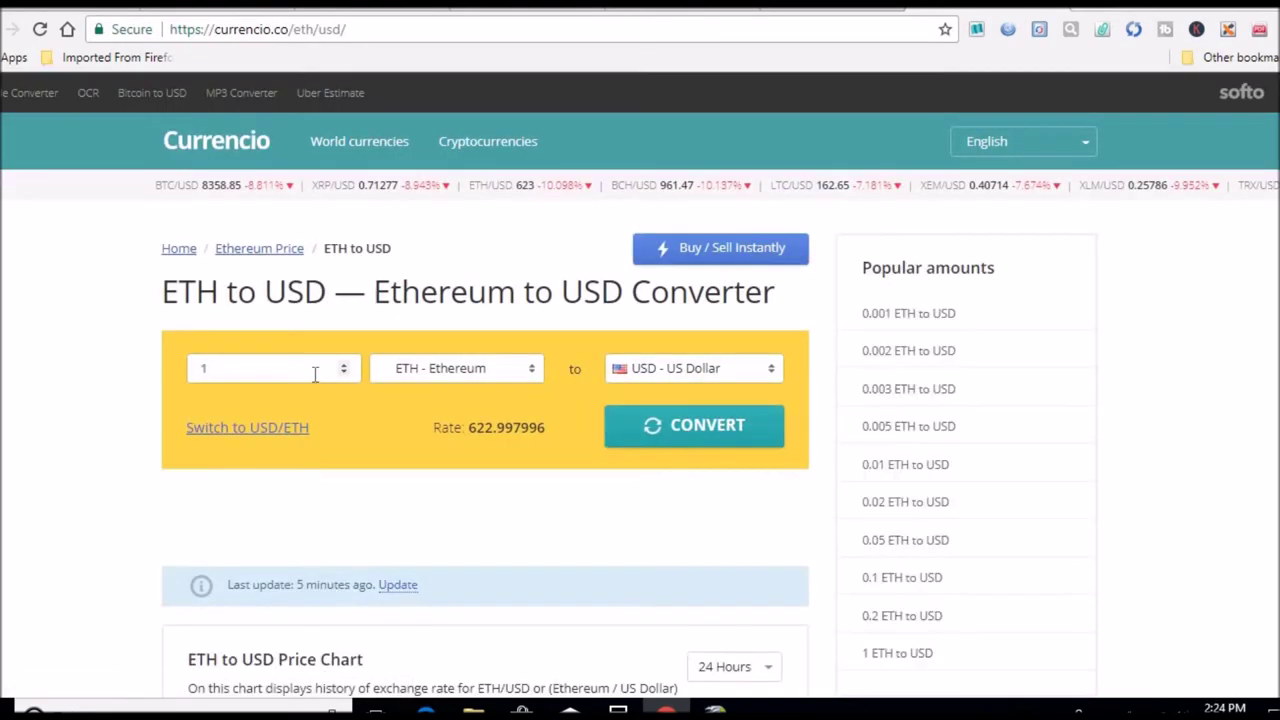
Convert the 0.00506429 ETH daily credit to US dollars in Currencio, giving 3.16 USD
{"action": "type", "text": ".00506429"}
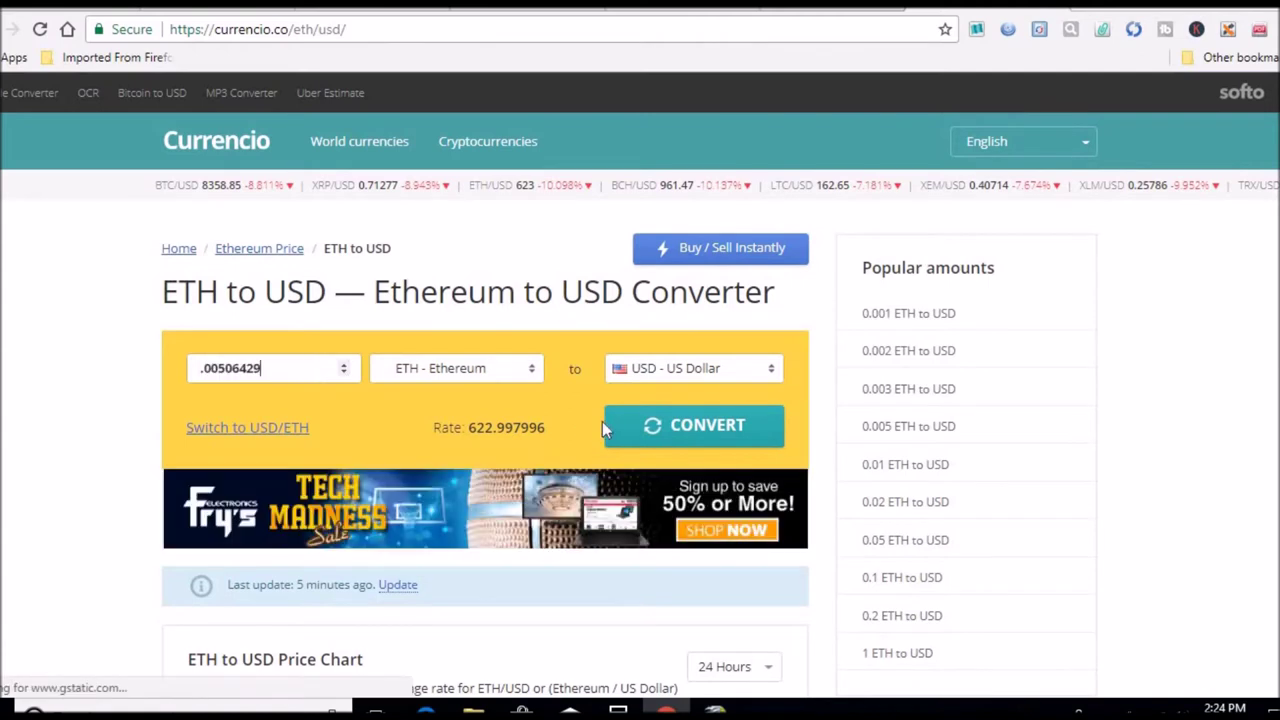
{"action": "left_click", "coordinate": [632, 433]}
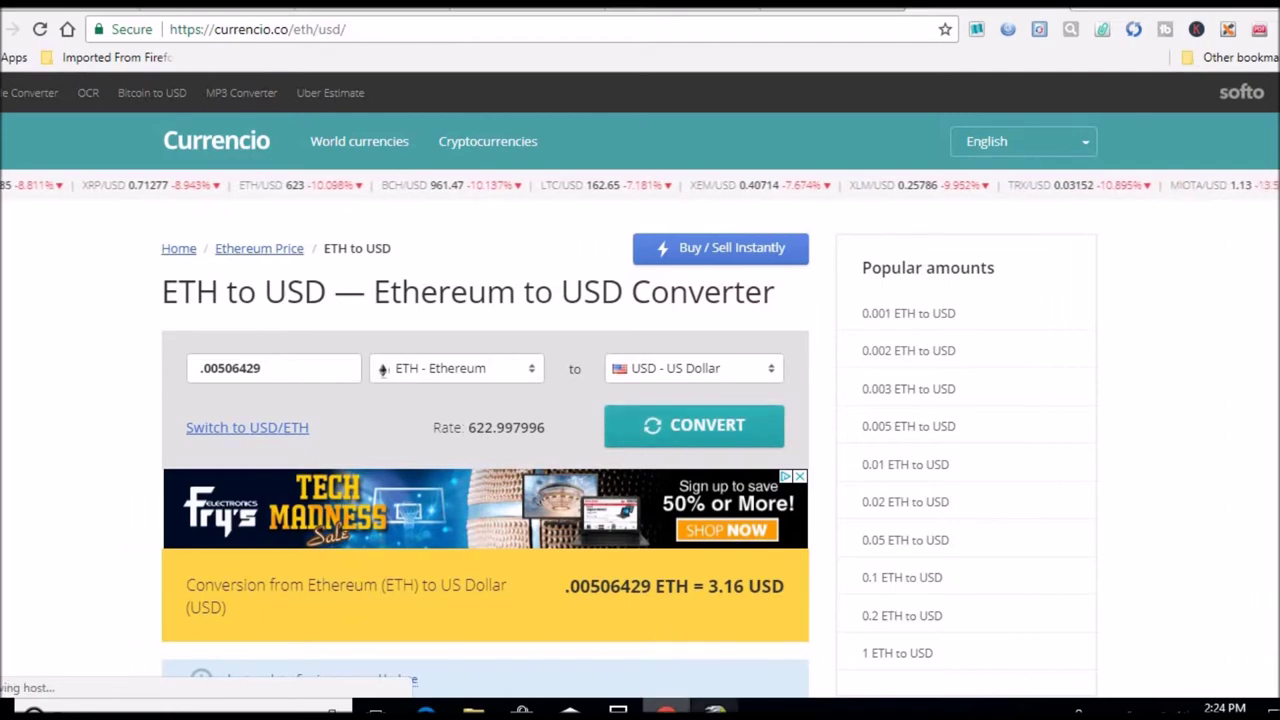
{"action": "left_click", "coordinate": [714, 708]}
Divide 3.16 by 2 in the calculator to get 1.58
{"action": "left_click", "coordinate": [714, 708]}
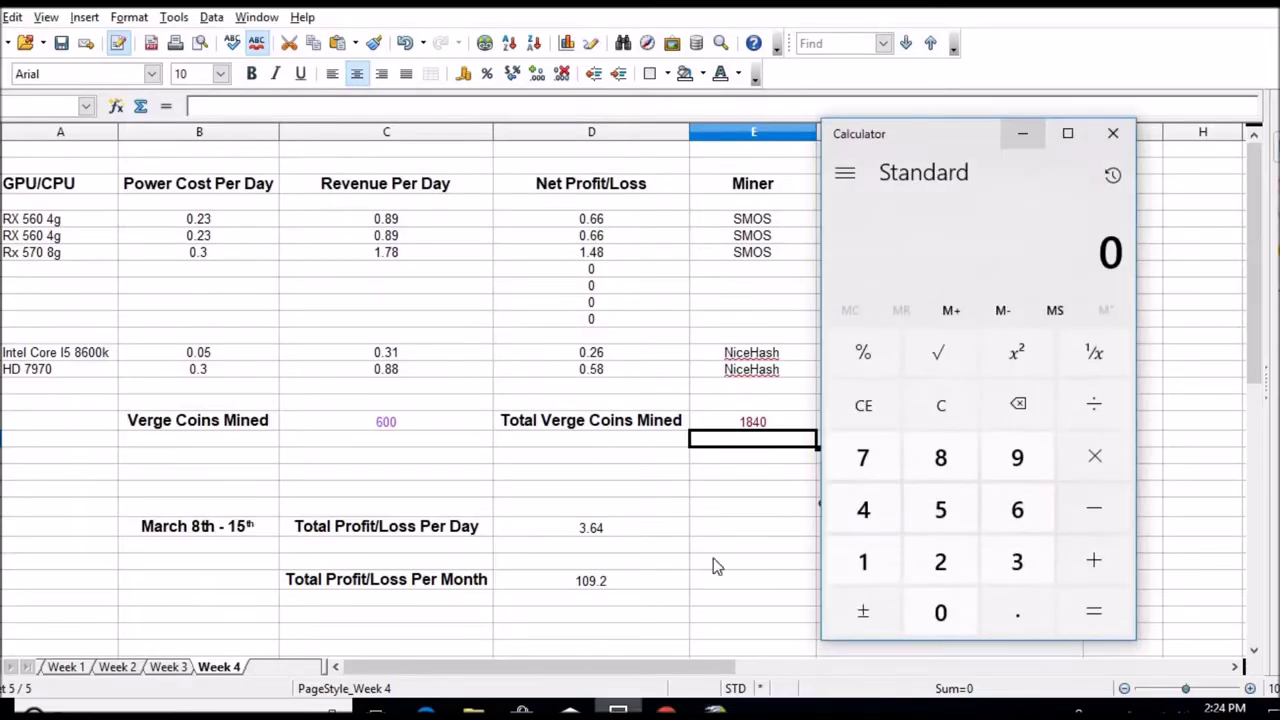
{"action": "left_click", "coordinate": [1008, 568]}
{"action": "left_click", "coordinate": [1015, 618]}
{"action": "left_click", "coordinate": [863, 562]}
{"action": "left_click", "coordinate": [1027, 528]}
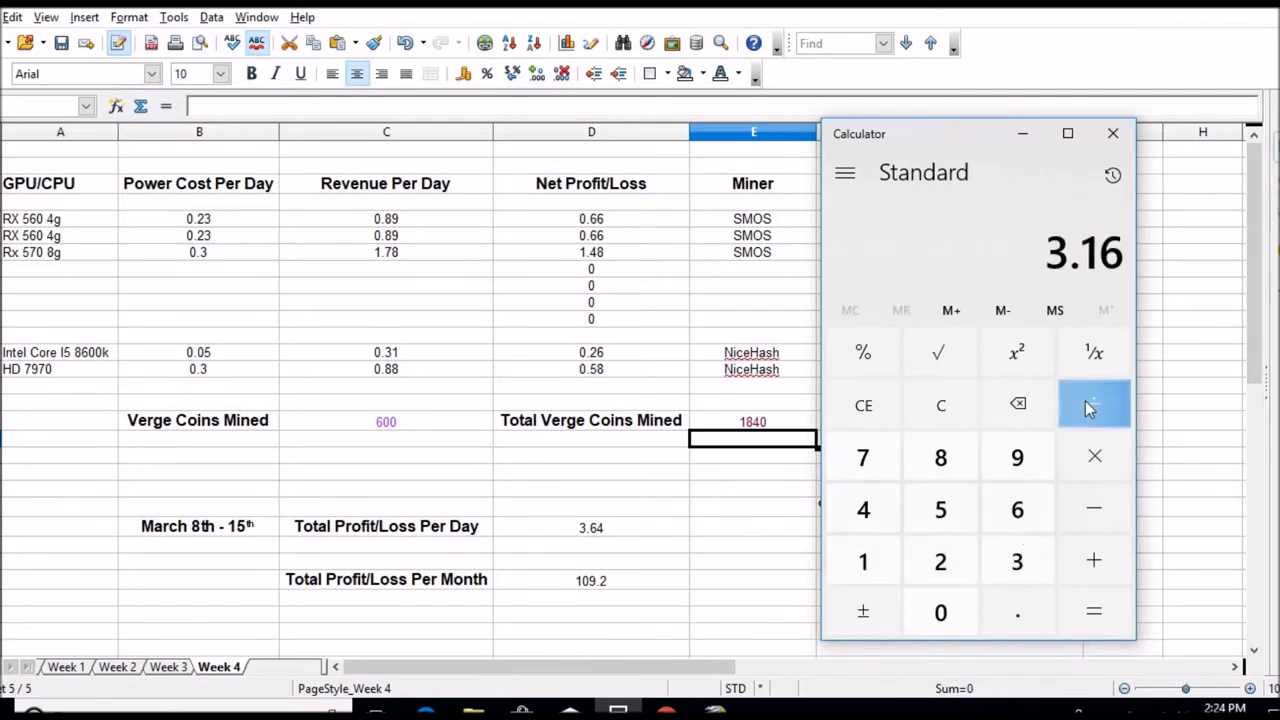
{"action": "left_click", "coordinate": [1090, 408]}
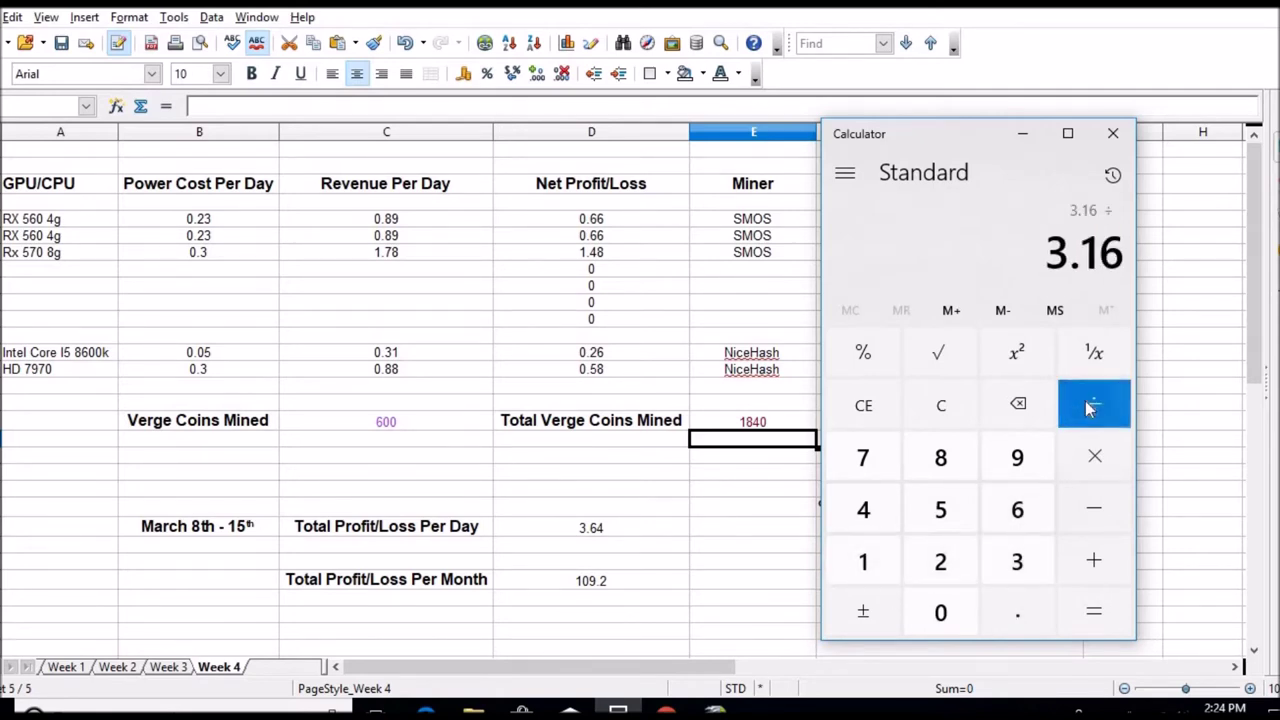
{"action": "left_click", "coordinate": [964, 564]}
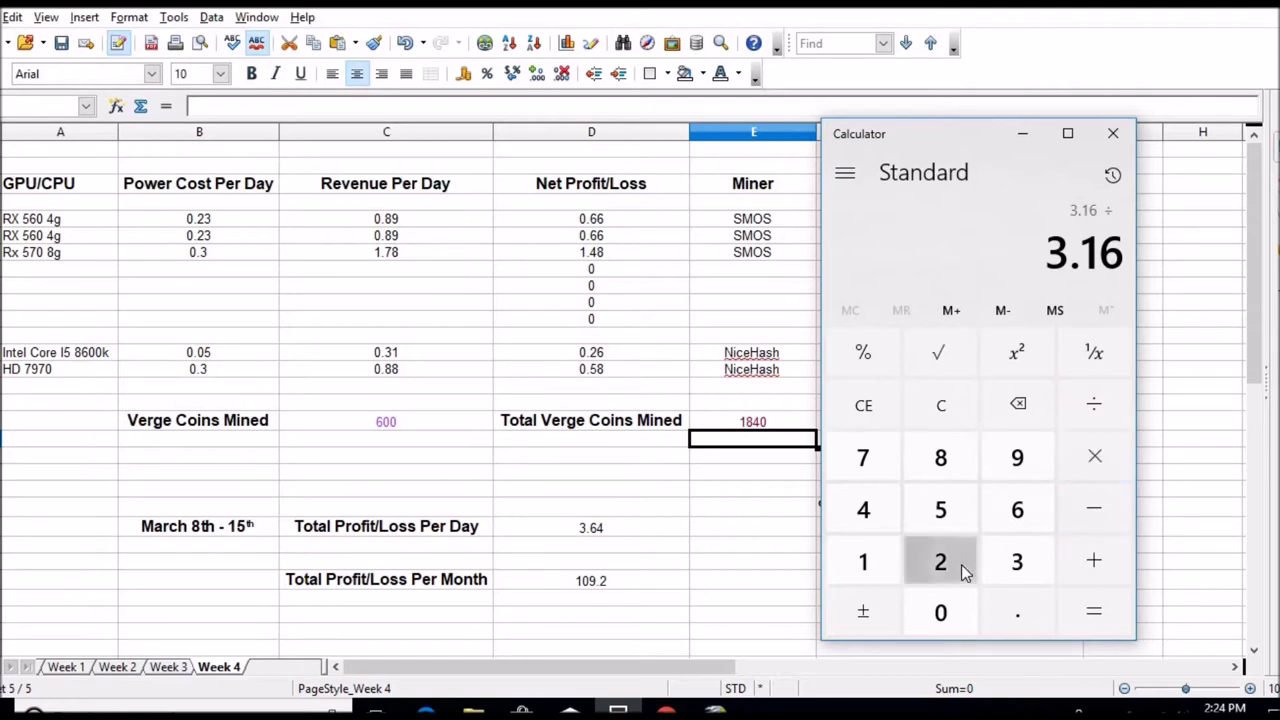
{"action": "left_click", "coordinate": [1098, 620]}
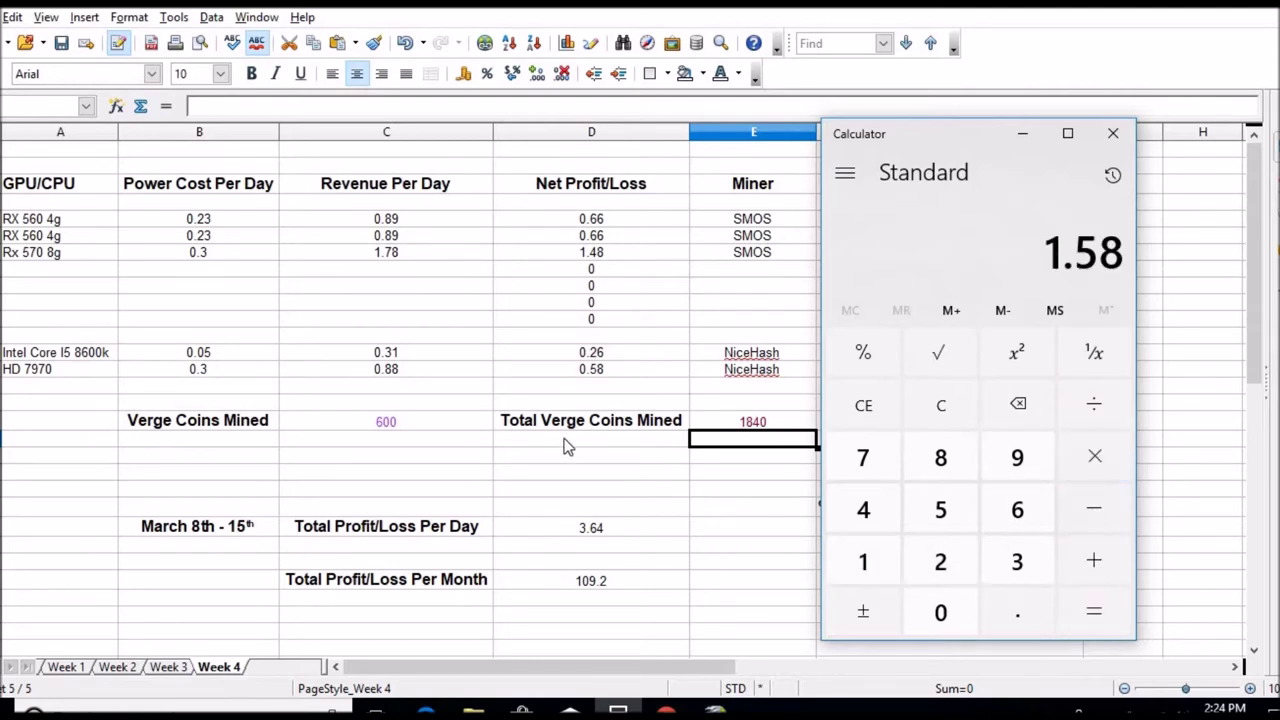
Enter 1.58 as the Rx 570 8g revenue per day
{"action": "left_click", "coordinate": [368, 260]}
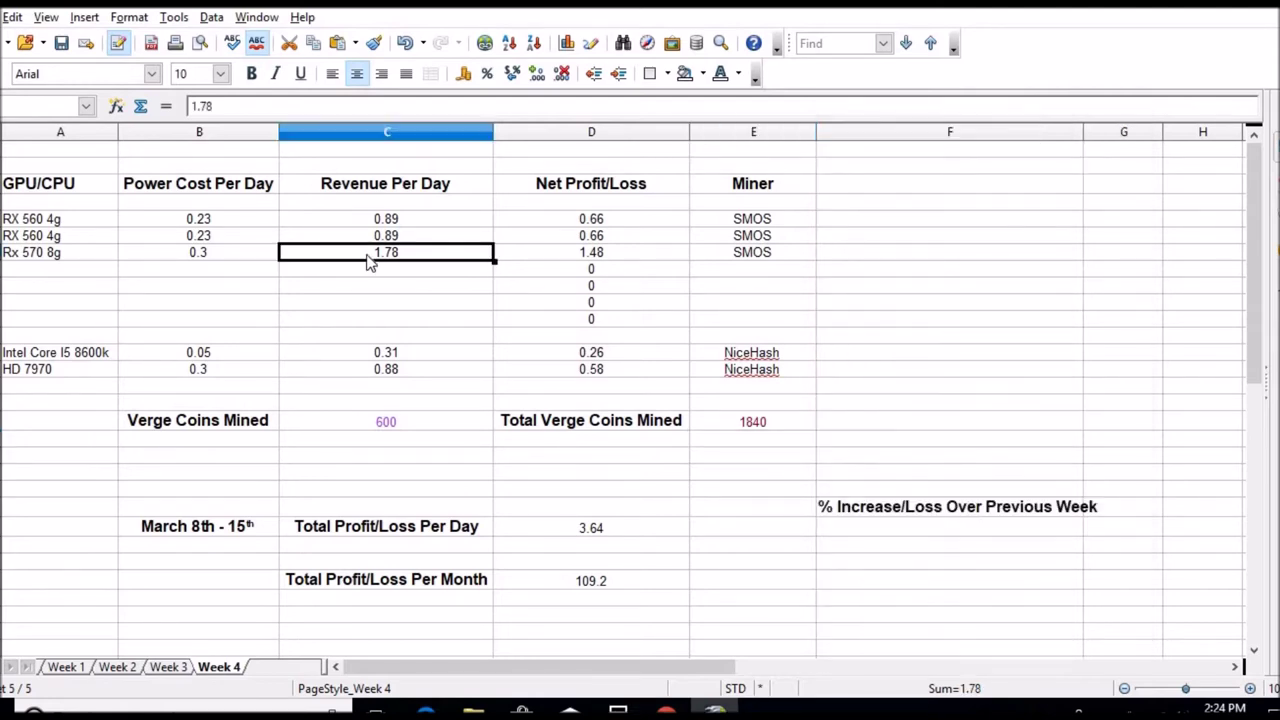
{"action": "type", "text": "1.58"}
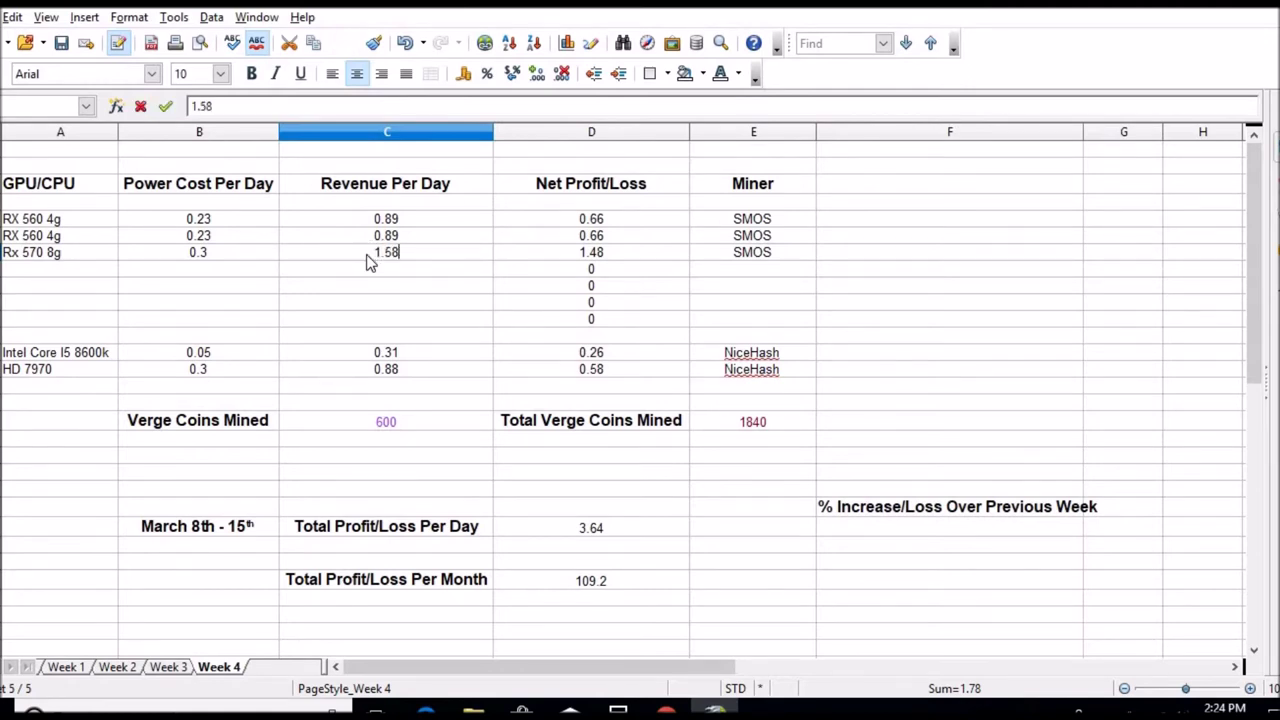
{"action": "key", "text": "Return"}
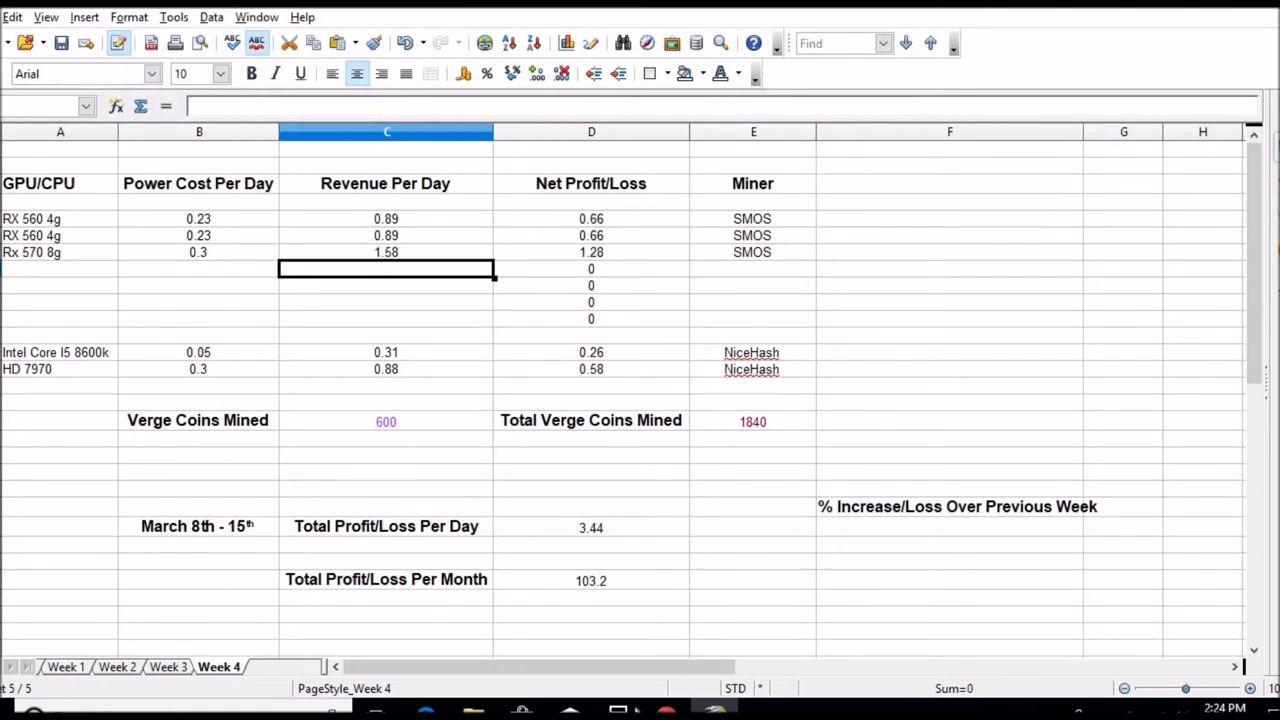
Divide 1.58 by 2 in the calculator to get 0.79
{"action": "mouse_move", "coordinate": [714, 710]}
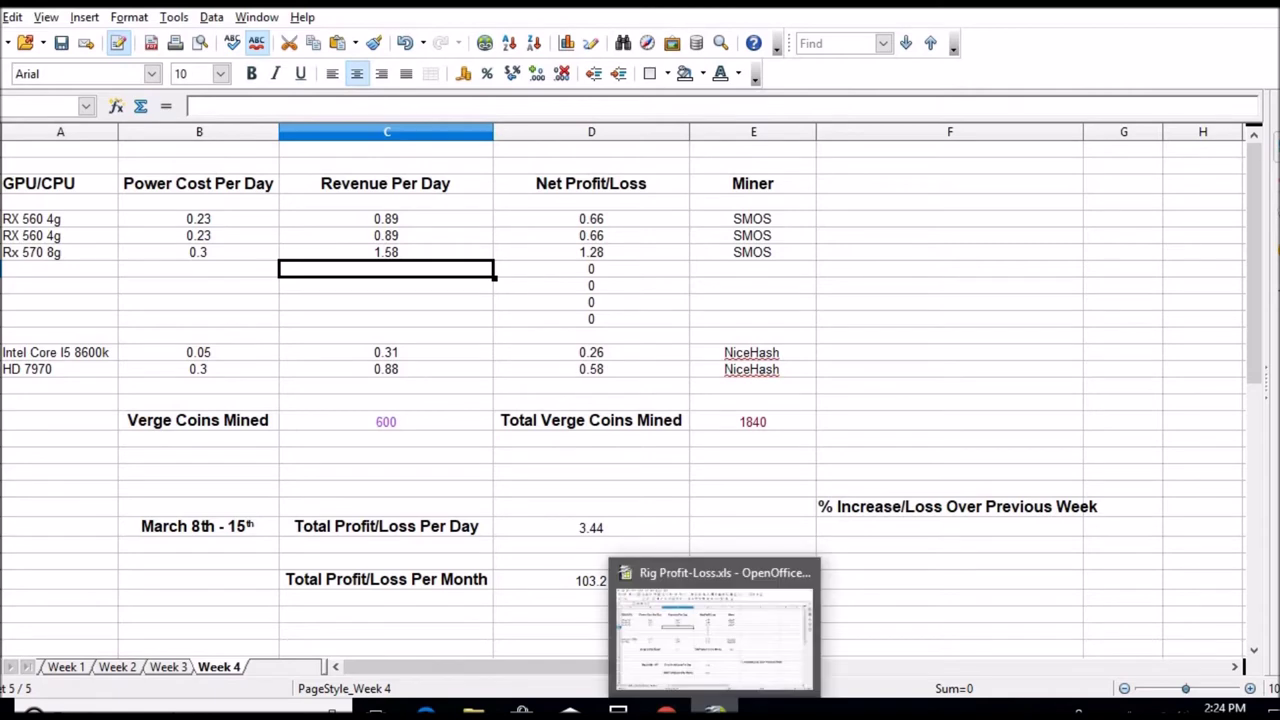
{"action": "left_click", "coordinate": [618, 710]}
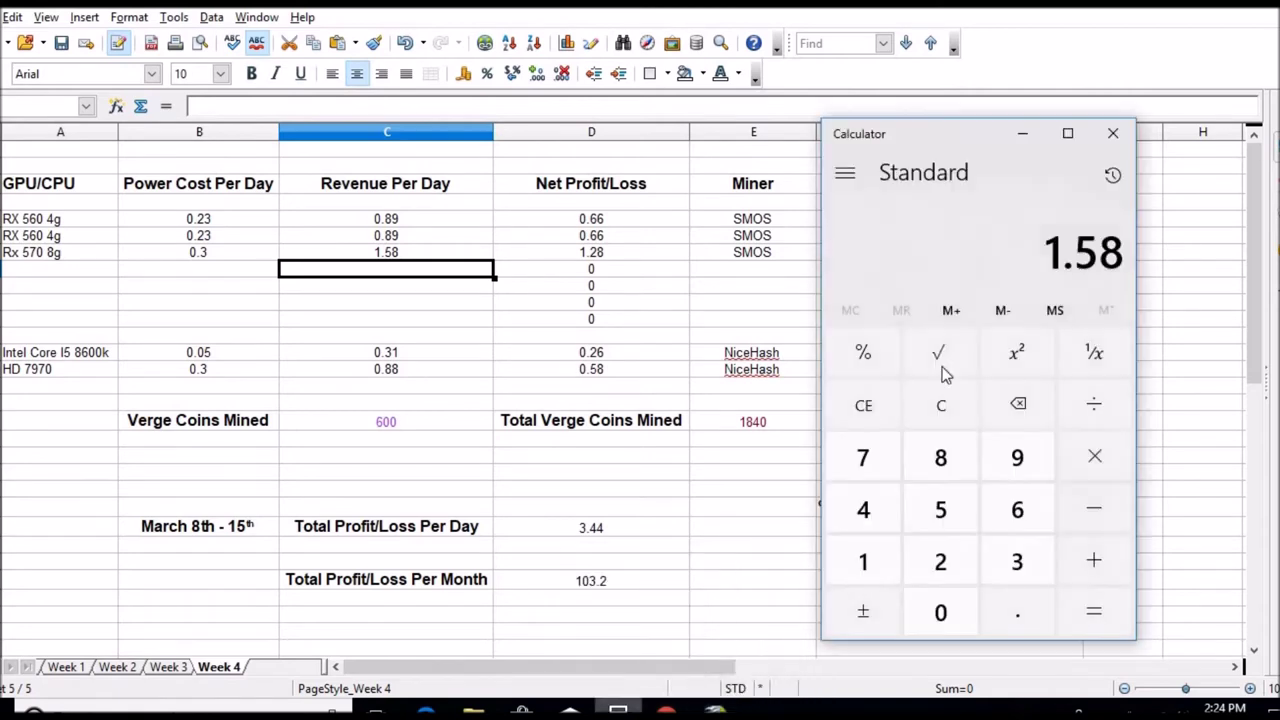
{"action": "left_click", "coordinate": [1074, 400]}
{"action": "left_click", "coordinate": [952, 550]}
{"action": "left_click", "coordinate": [1088, 607]}
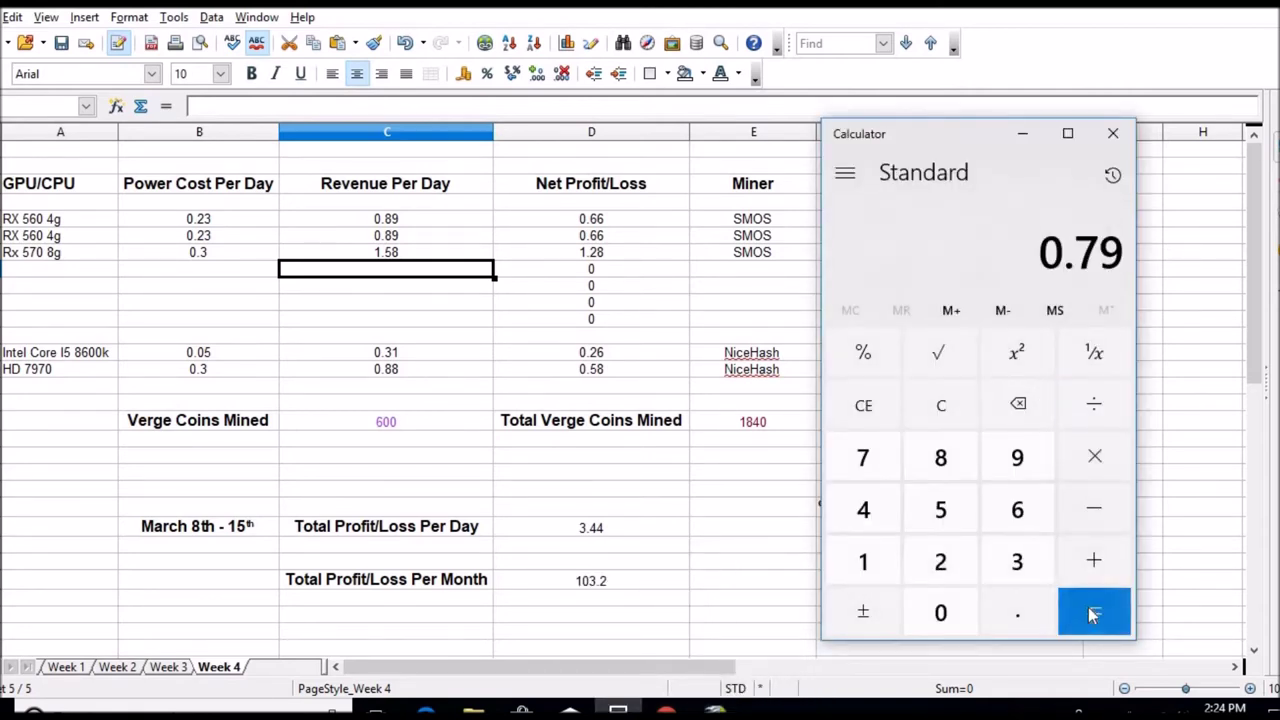
Enter 0.79 in both RX 560 4g Revenue Per Day cells
{"action": "left_click", "coordinate": [415, 225]}
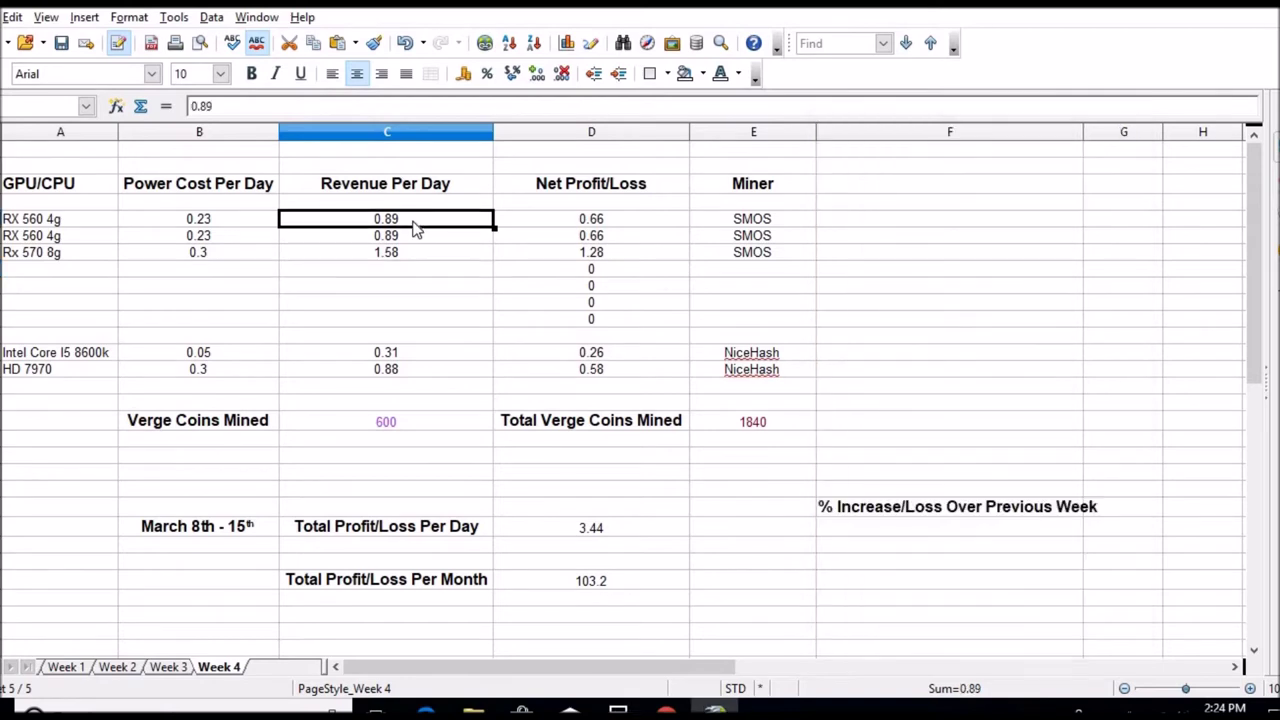
{"action": "type", "text": "0.79"}
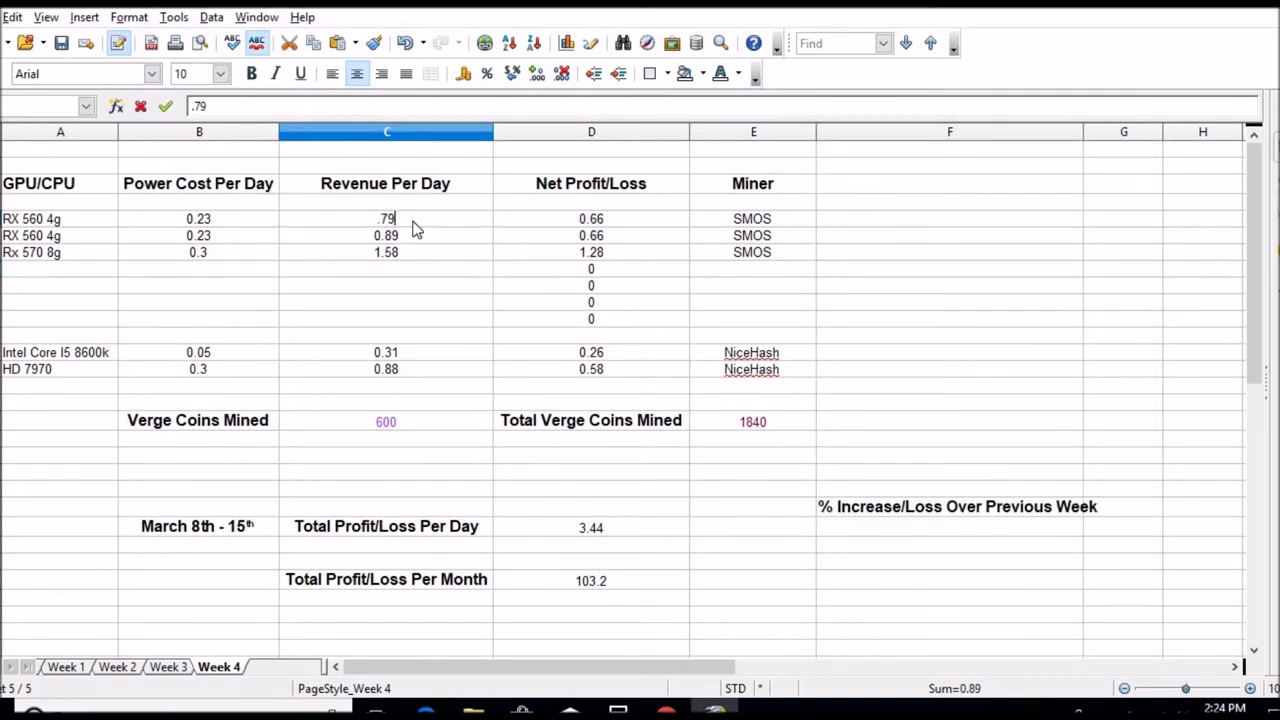
{"action": "key", "text": "Return"}
{"action": "type", "text": "0.79"}
{"action": "key", "text": "Return"}
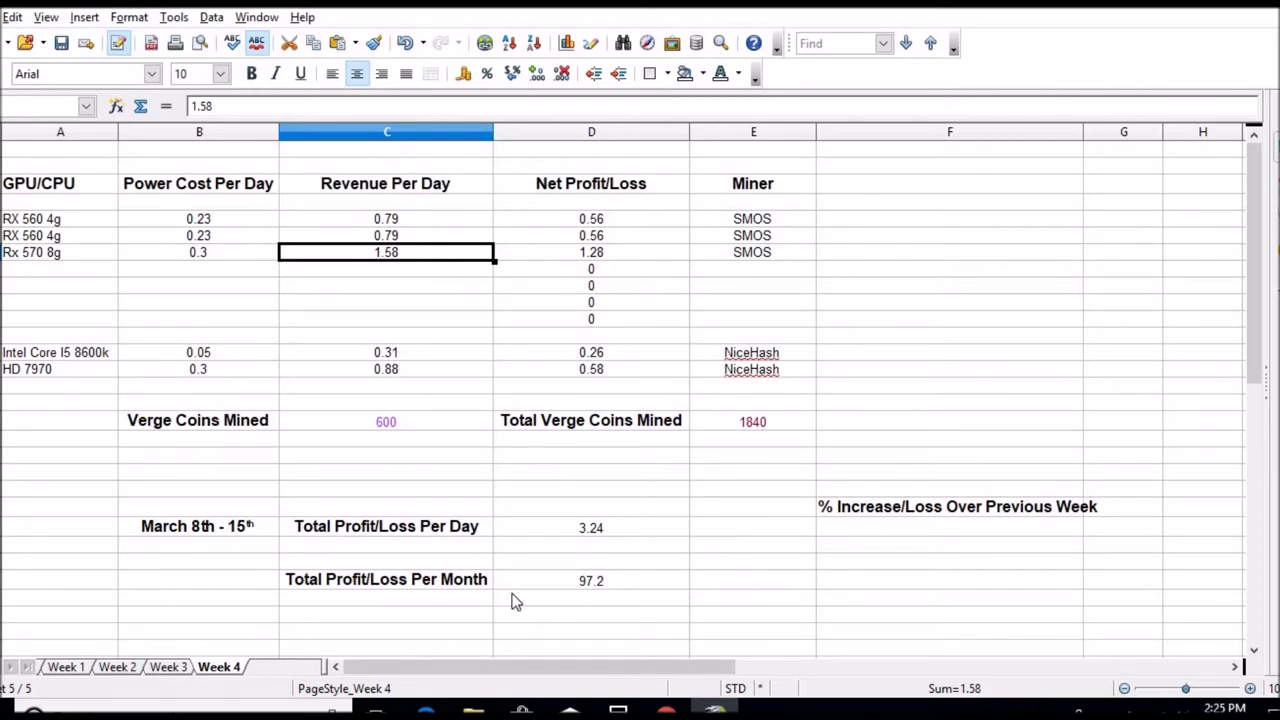
{"action": "mouse_move", "coordinate": [666, 710]}
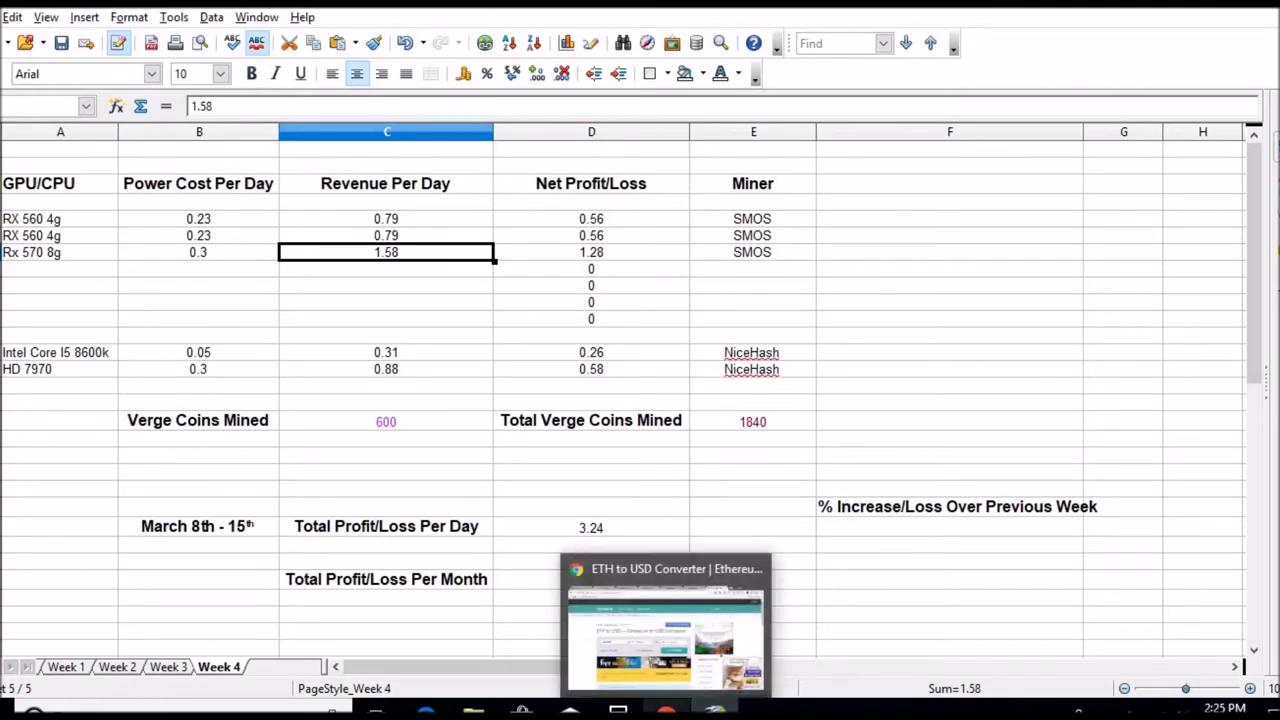
{"action": "left_click", "coordinate": [740, 665]}
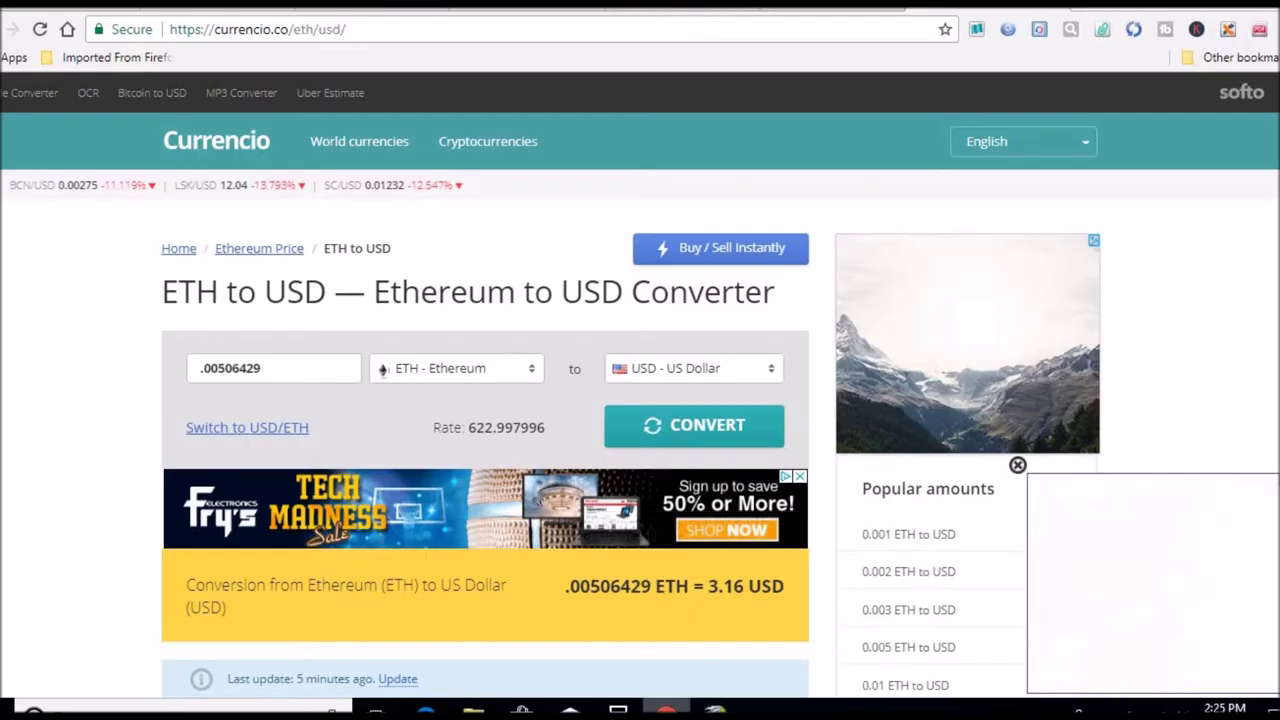
Go to chrome://apps and launch the Chrome Remote Desktop app
{"action": "left_click", "coordinate": [700, 27]}
{"action": "type", "text": "chrome://as"}
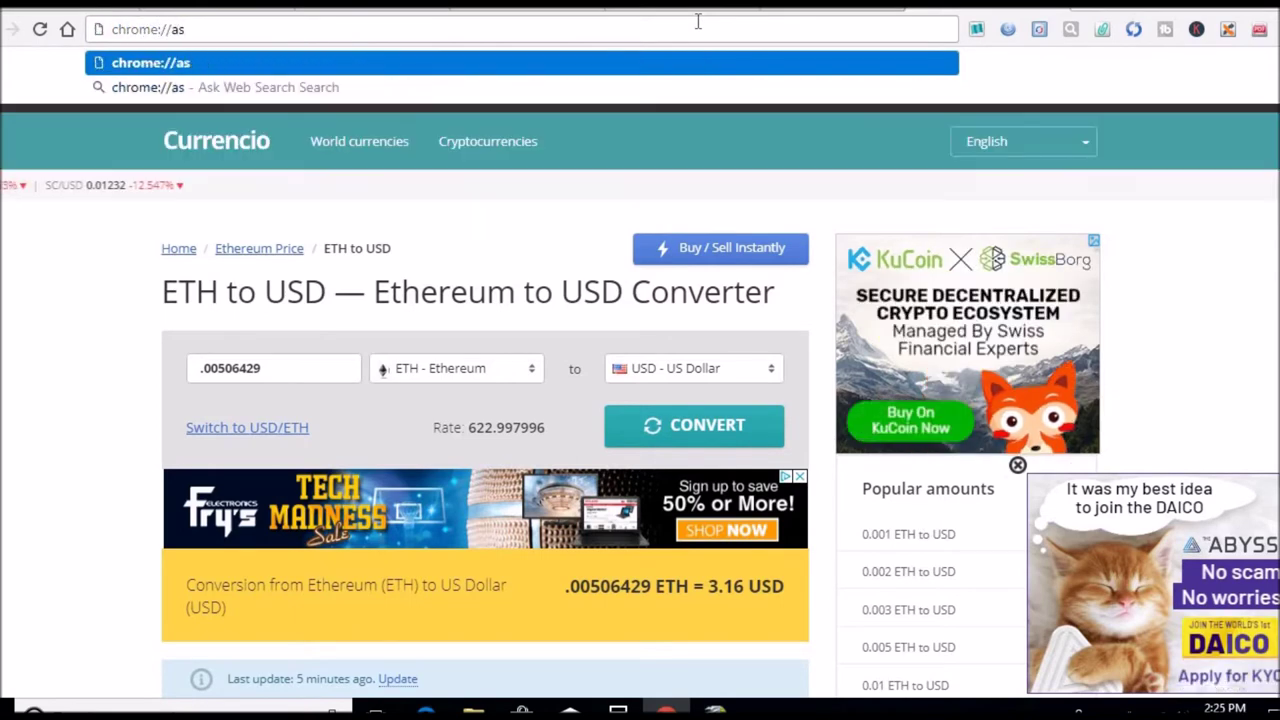
{"action": "key", "text": "BackSpace"}
{"action": "type", "text": "pps"}
{"action": "key", "text": "Return"}
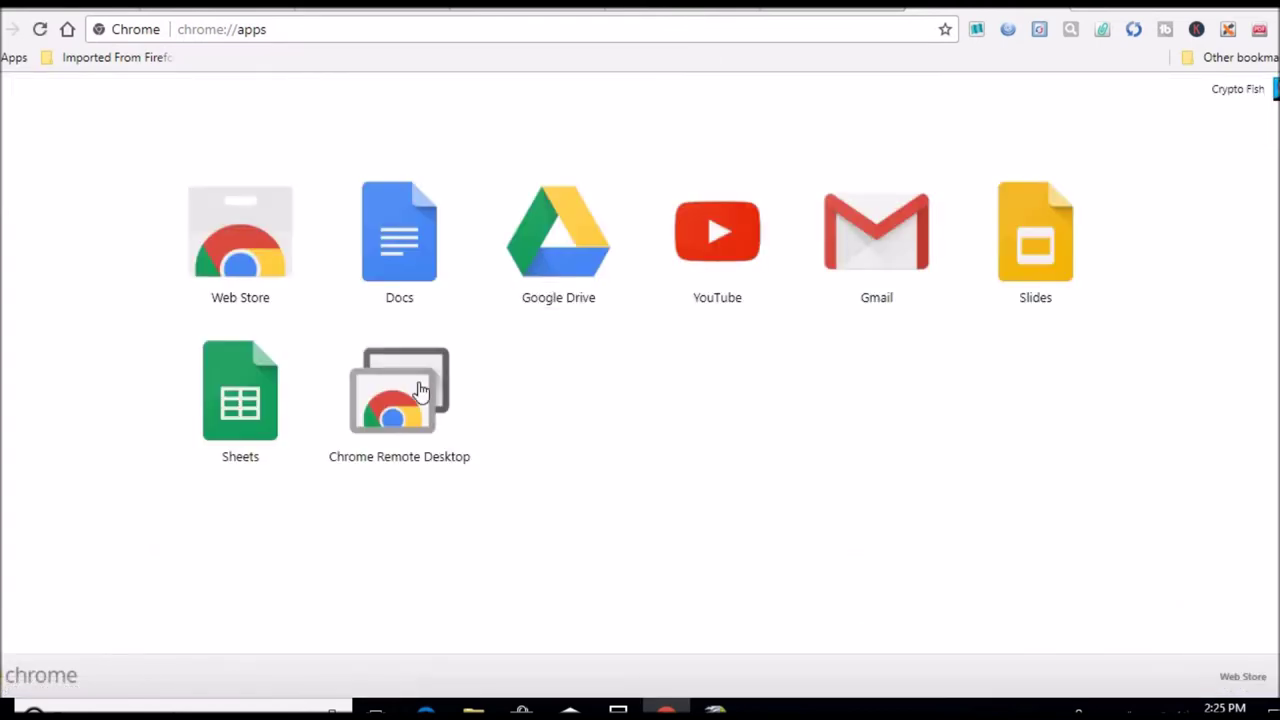
{"action": "left_click", "coordinate": [420, 390]}
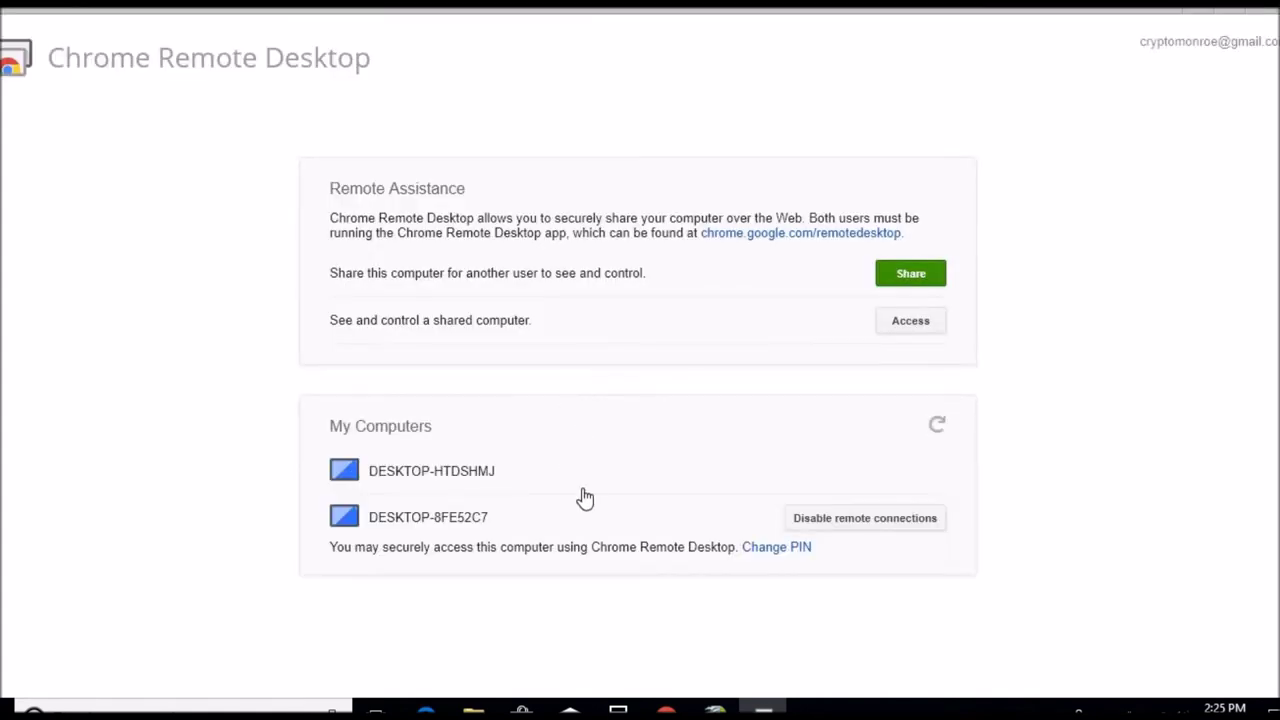
Connect to DESKTOP-HTDSHMJ by entering its PIN
{"action": "left_click", "coordinate": [623, 479]}
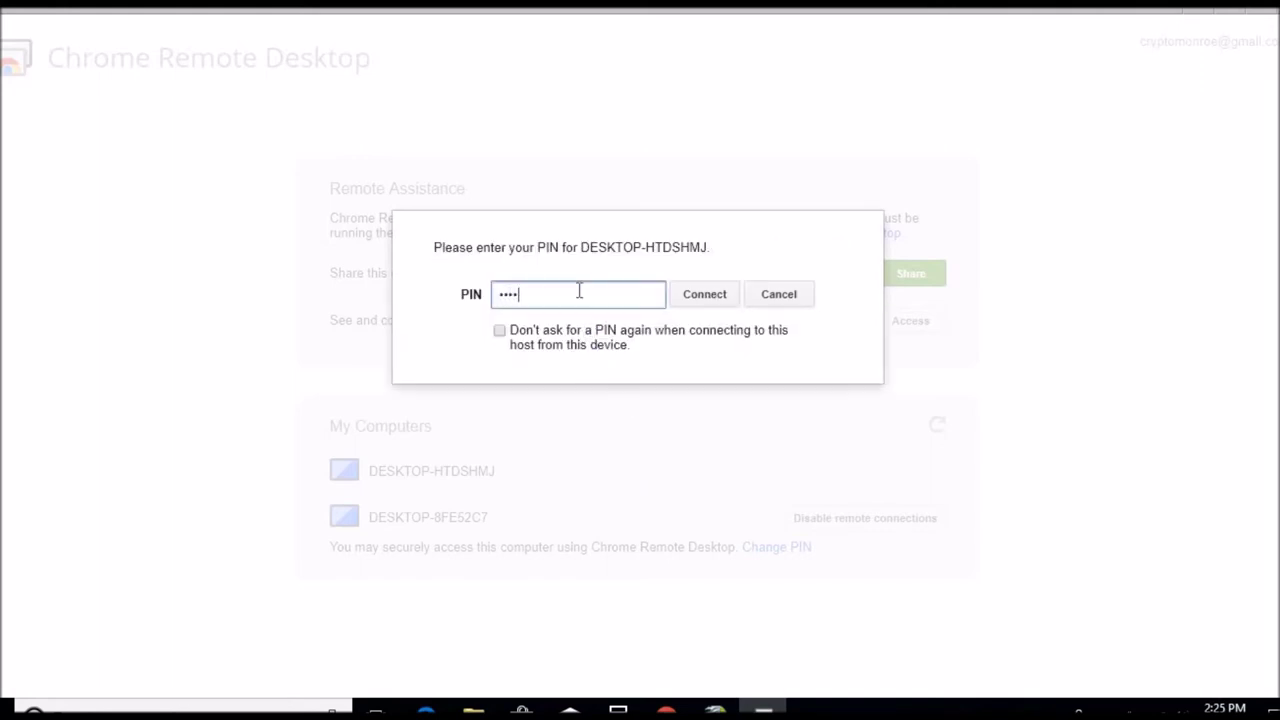
{"action": "key", "text": "Return"}
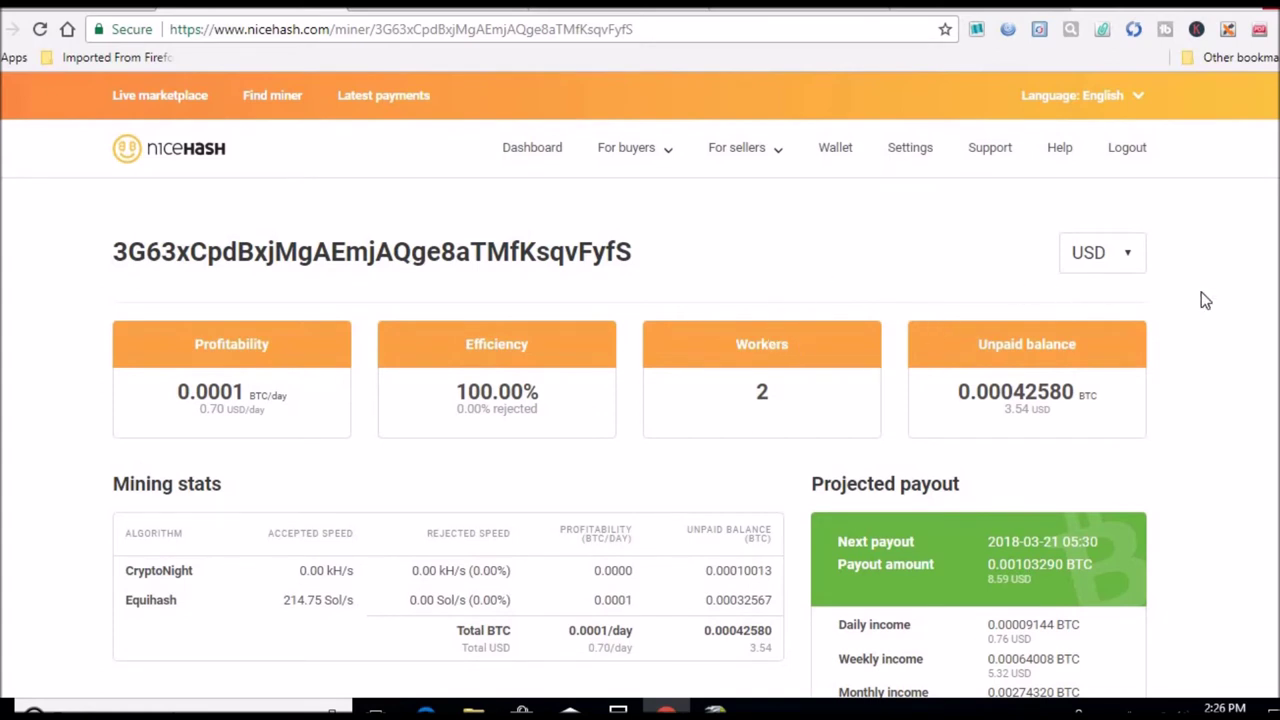
Review the NiceHash miner stats (2 workers, 0.00042580 BTC unpaid), then reload the page
{"action": "scroll", "coordinate": [1093, 228], "scroll_direction": "down", "scroll_amount": 3}
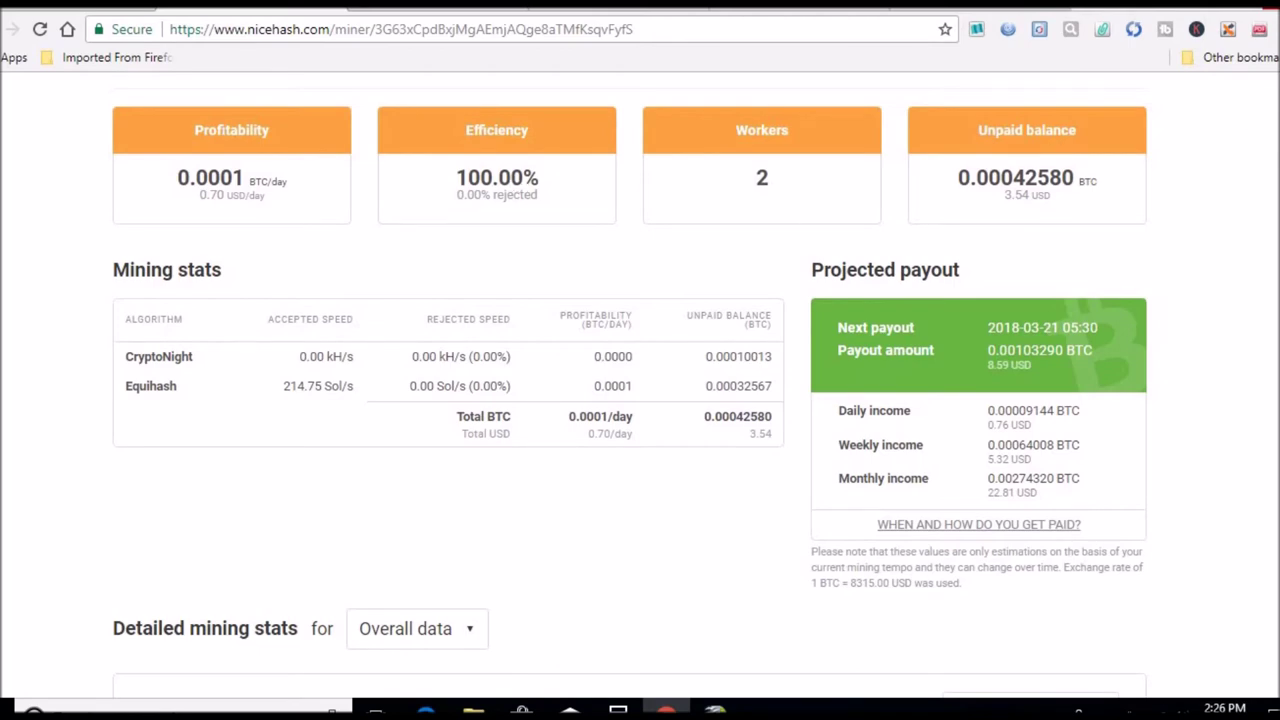
{"action": "scroll", "coordinate": [630, 384], "scroll_direction": "down", "scroll_amount": 3}
{"action": "scroll", "coordinate": [630, 384], "scroll_direction": "up", "scroll_amount": 6}
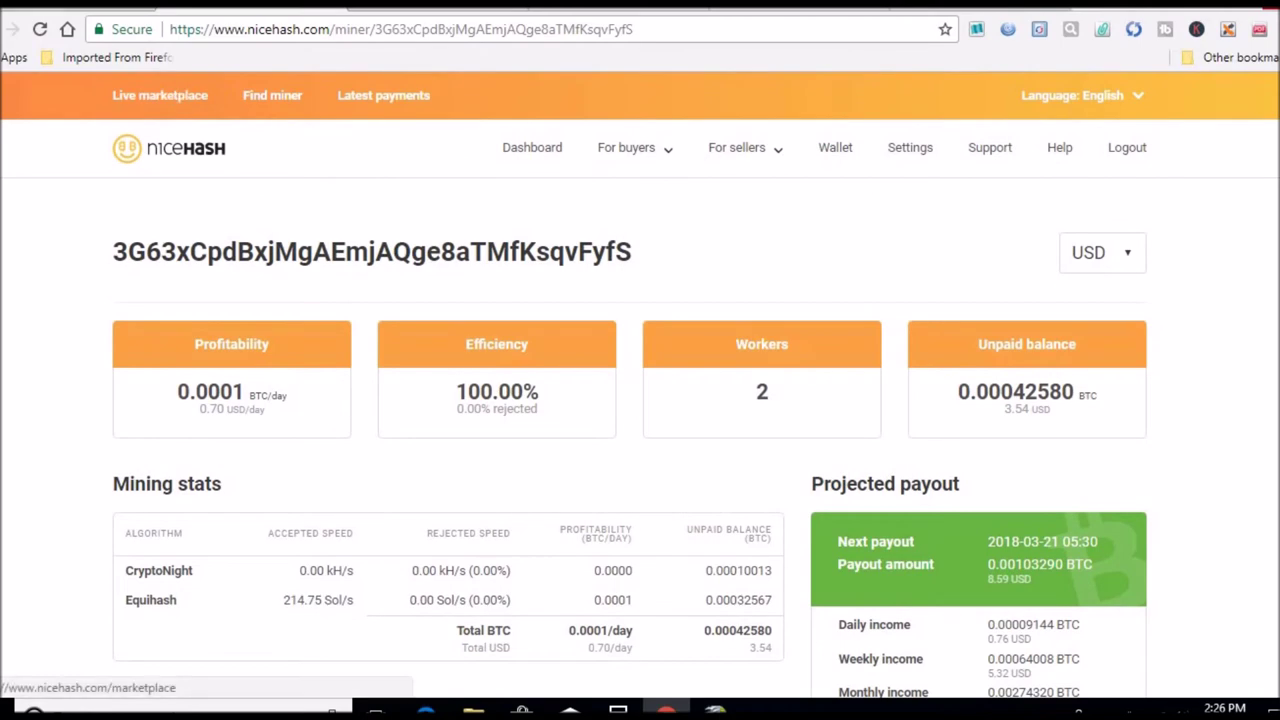
{"action": "left_click", "coordinate": [40, 30]}
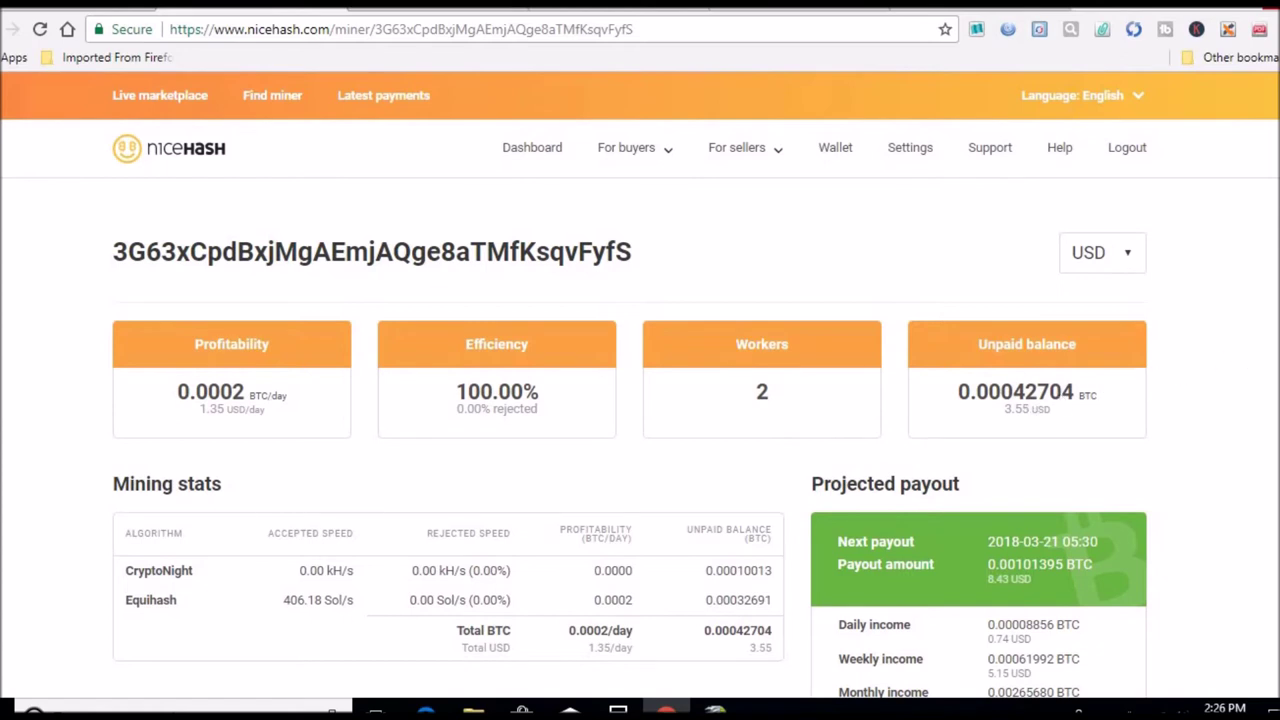
Scroll down to Detailed mining stats and Rig Stats, showing Rig2 at 319.14 Sol/s Equihash
{"action": "scroll", "coordinate": [640, 387], "scroll_direction": "down", "scroll_amount": 1}
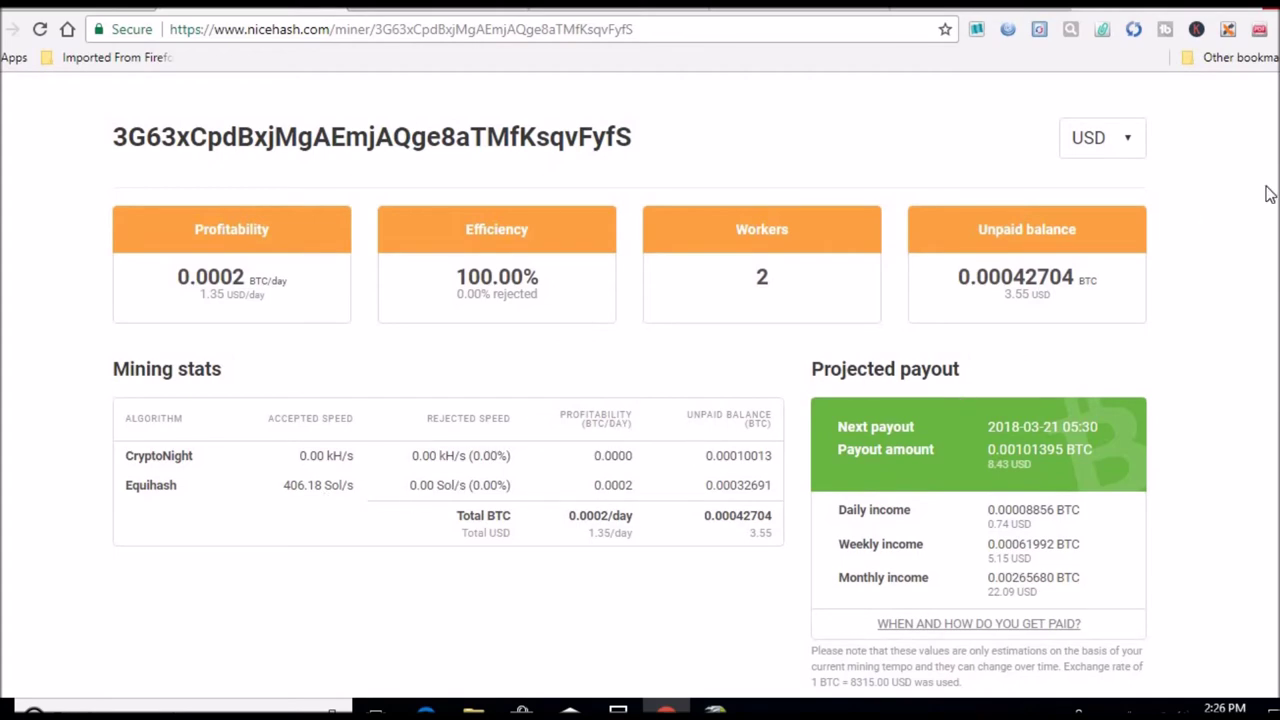
{"action": "scroll", "coordinate": [640, 385], "scroll_direction": "down", "scroll_amount": 6}
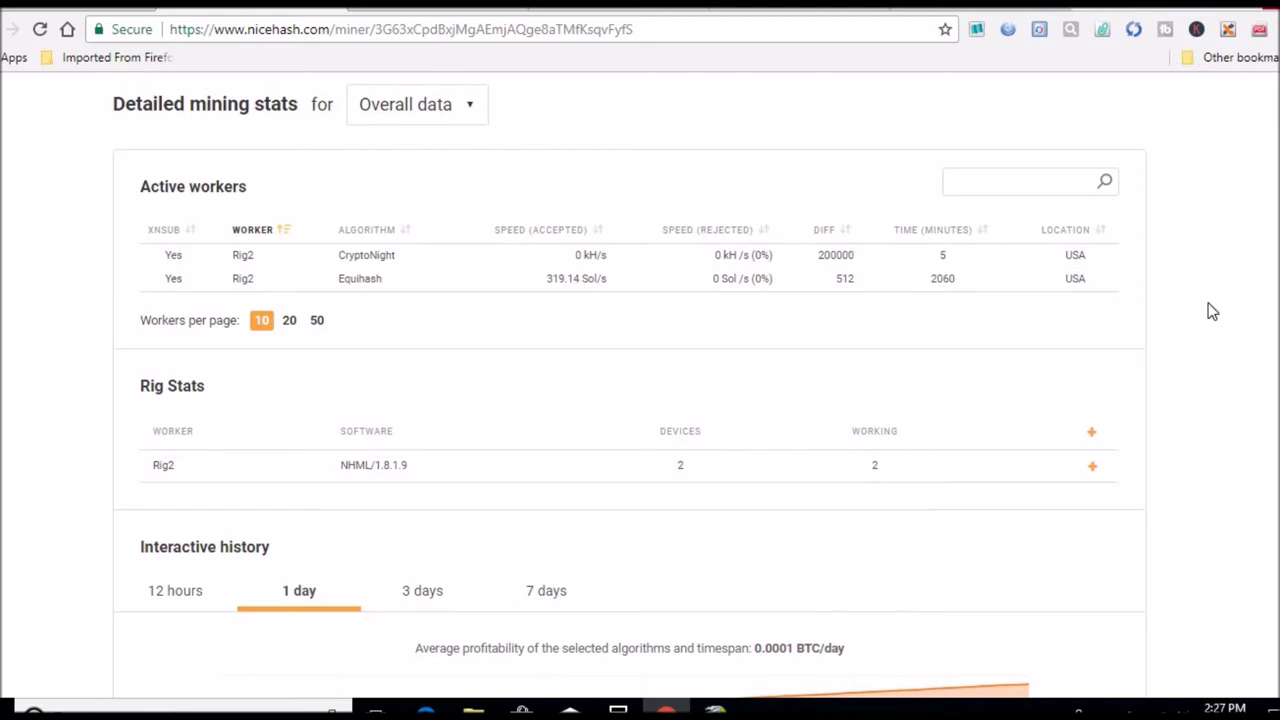
{"action": "scroll", "coordinate": [630, 400], "scroll_direction": "down", "scroll_amount": 3}
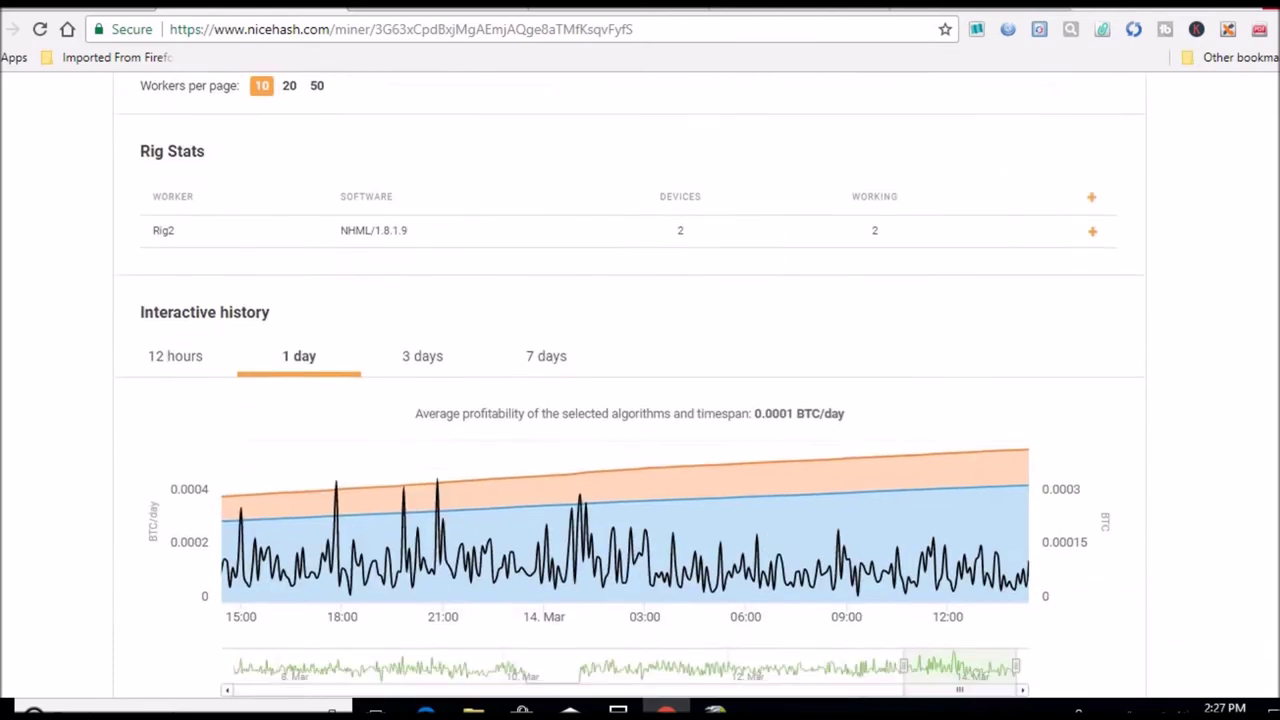
{"action": "mouse_move", "coordinate": [947, 492]}
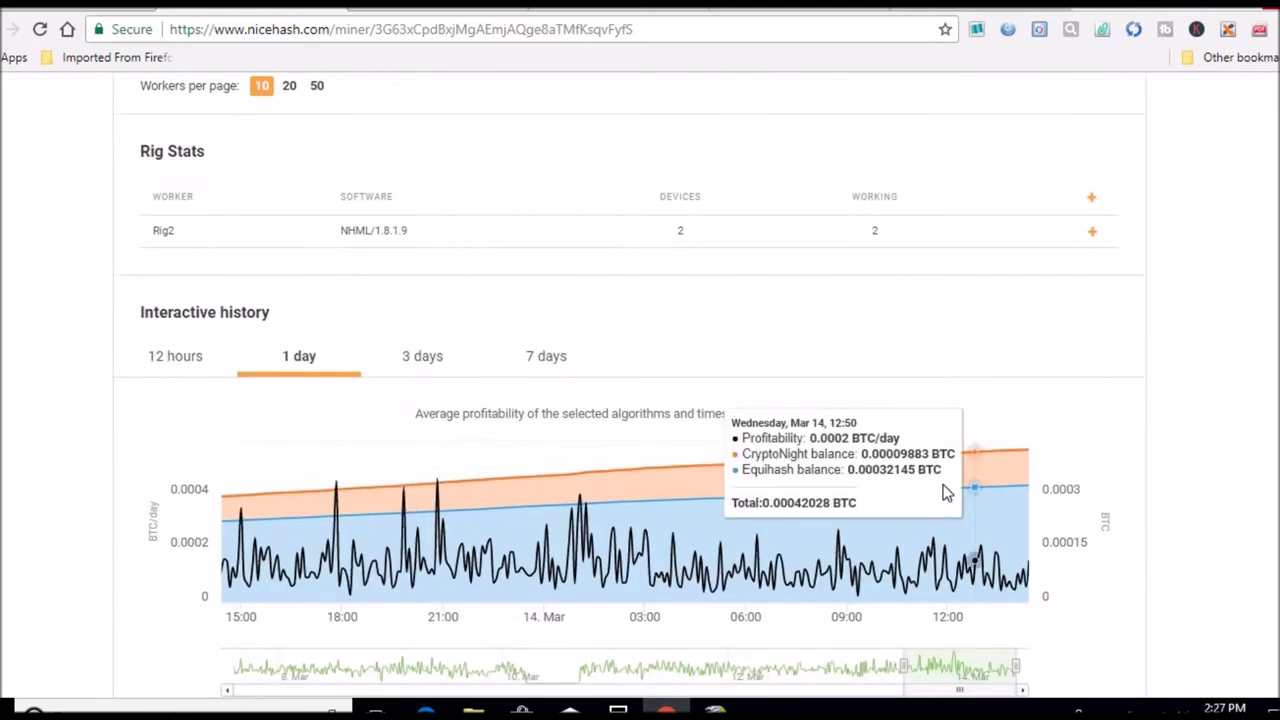
{"action": "left_click", "coordinate": [539, 363]}
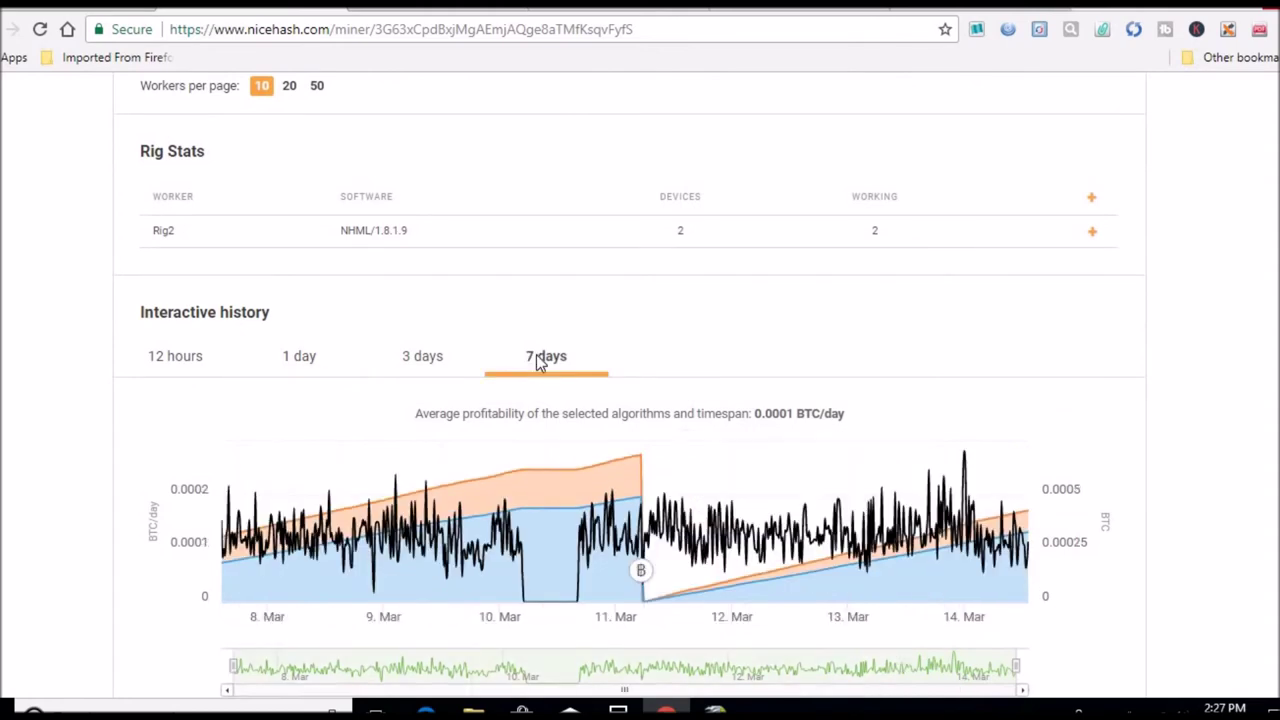
{"action": "mouse_move", "coordinate": [552, 609]}
{"action": "scroll", "coordinate": [640, 385], "scroll_direction": "down", "scroll_amount": 4}
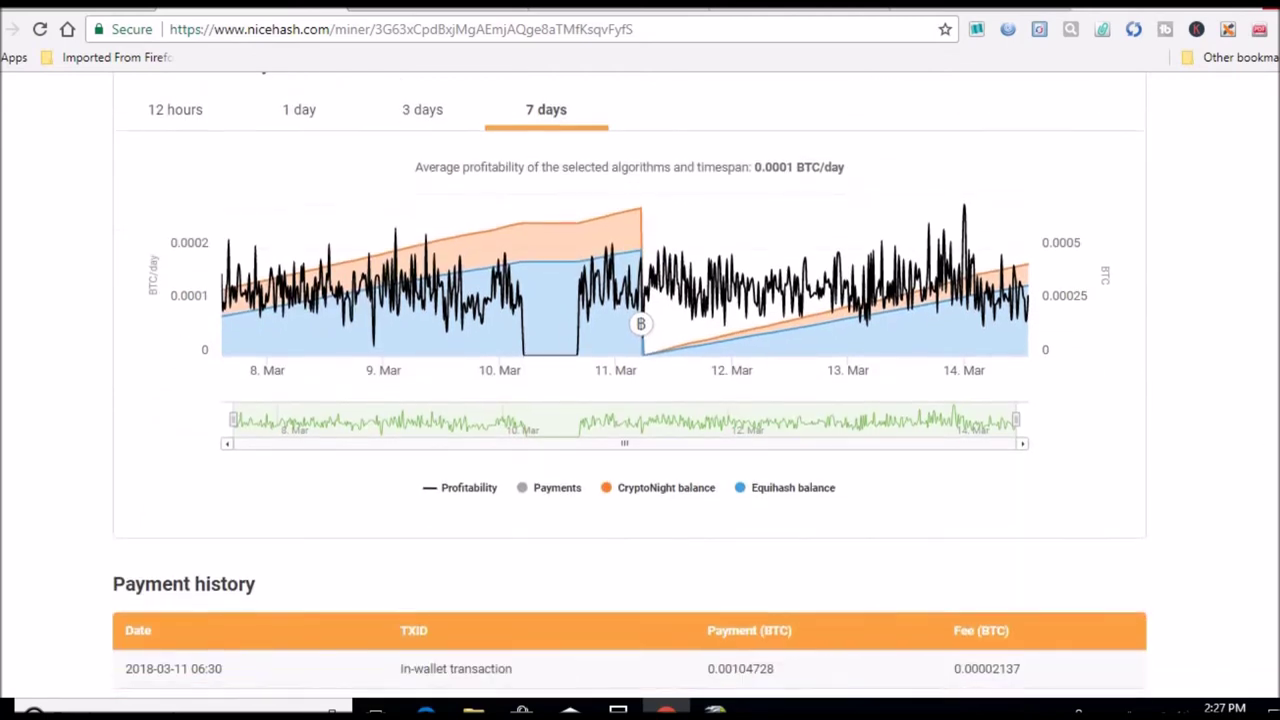
{"action": "scroll", "coordinate": [630, 385], "scroll_direction": "up", "scroll_amount": 7}
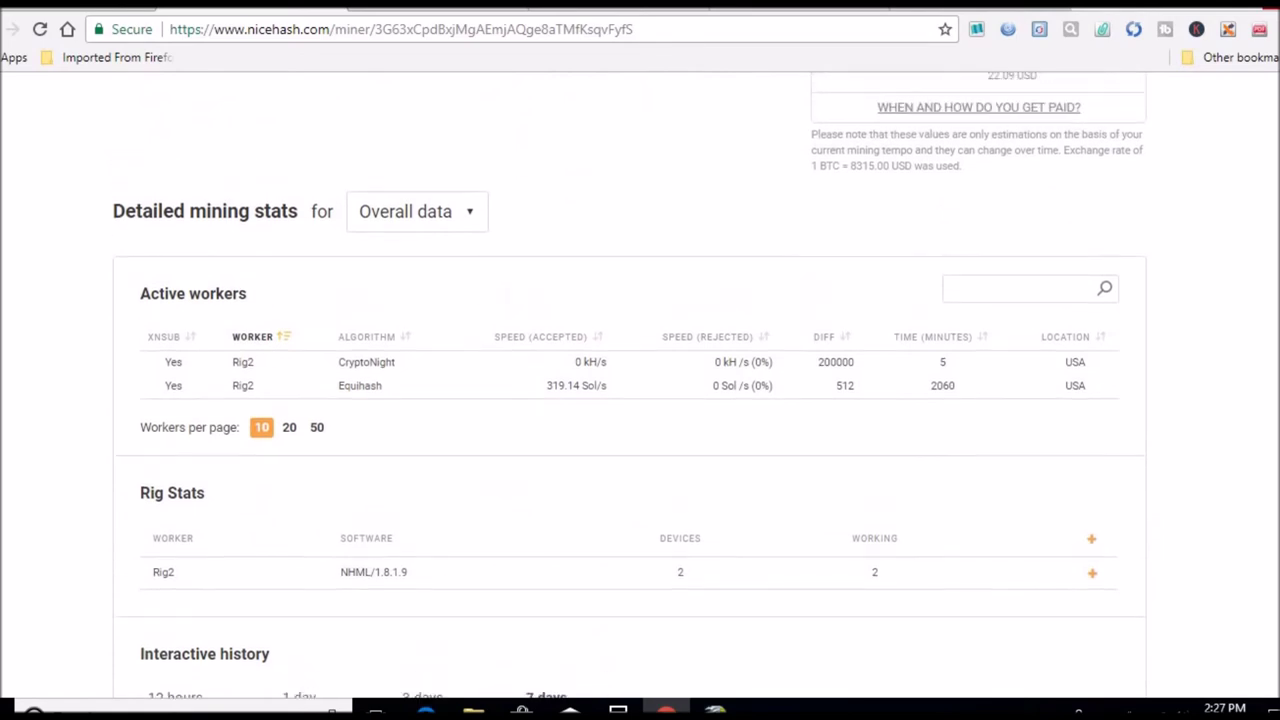
{"action": "scroll", "coordinate": [630, 385], "scroll_direction": "up", "scroll_amount": 5}
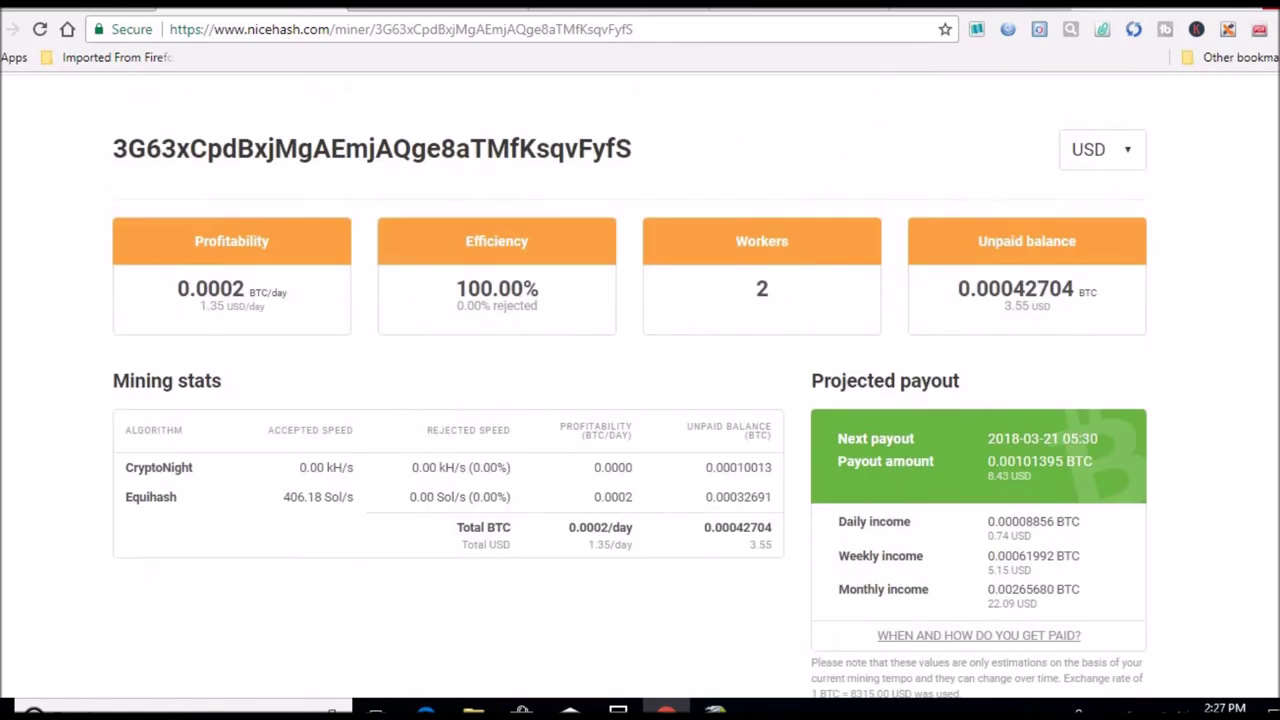
{"action": "mouse_move", "coordinate": [714, 710]}
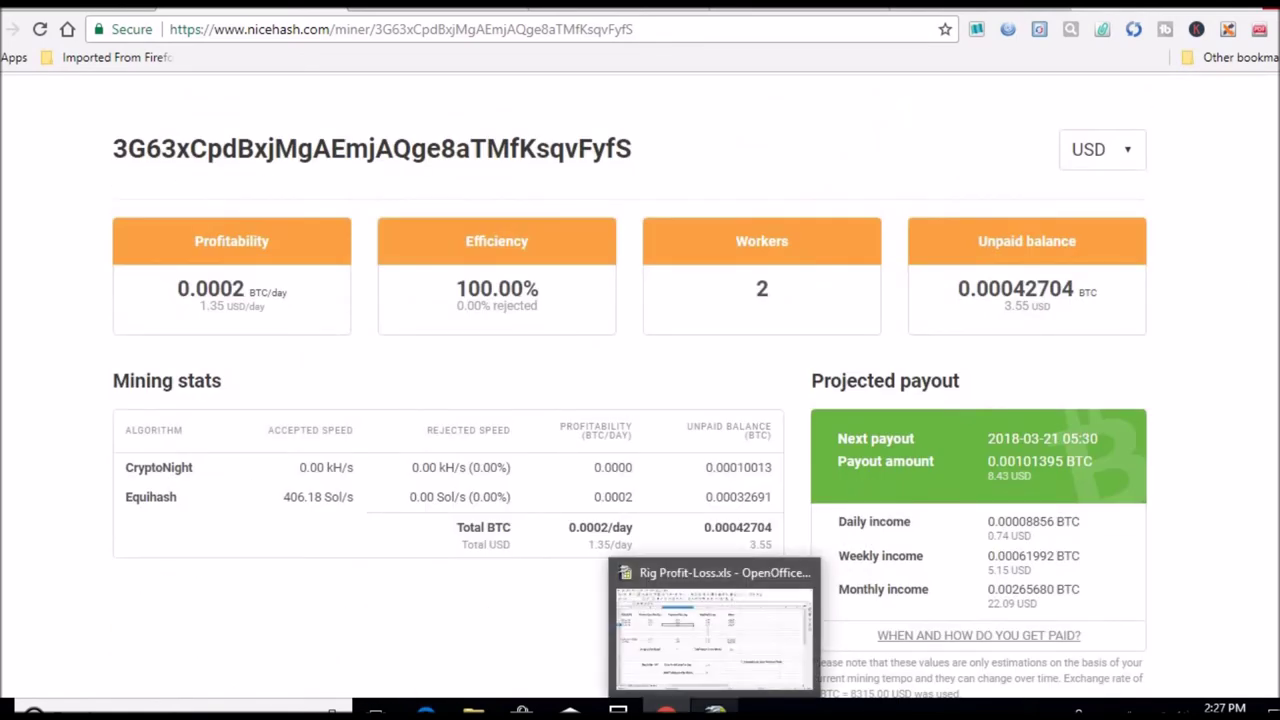
{"action": "left_click", "coordinate": [712, 635]}
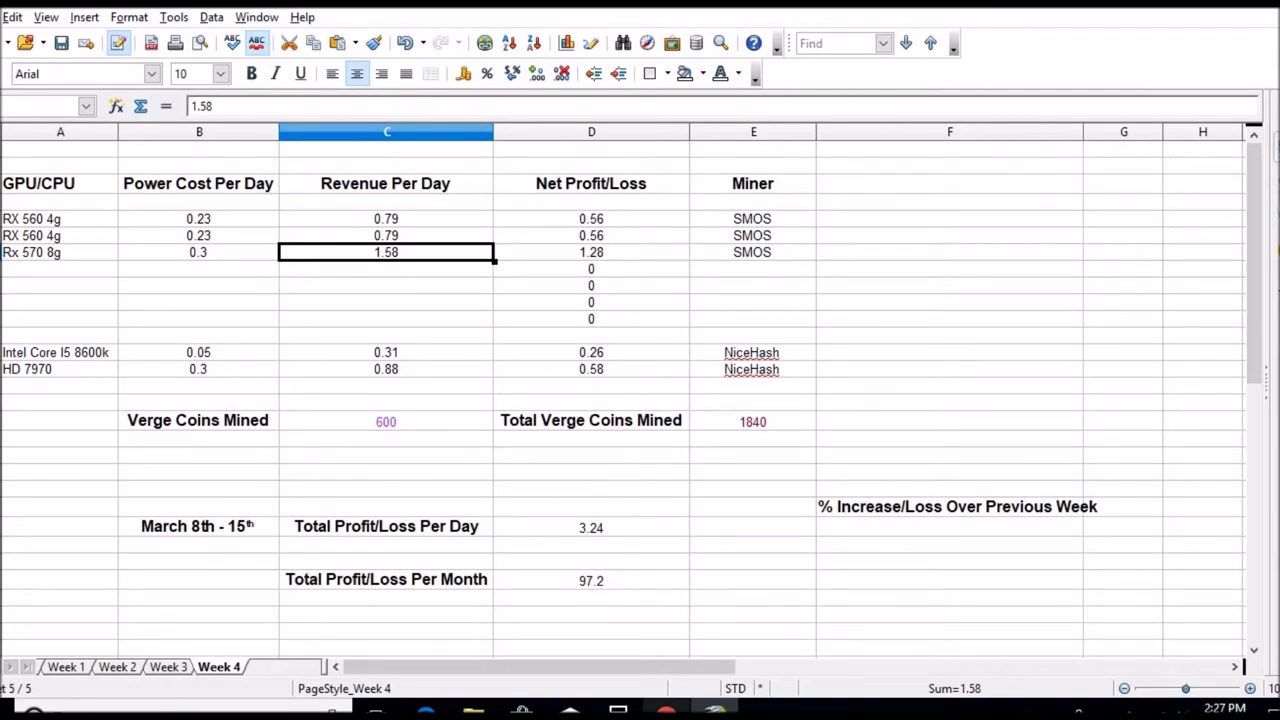
{"action": "left_click", "coordinate": [666, 710]}
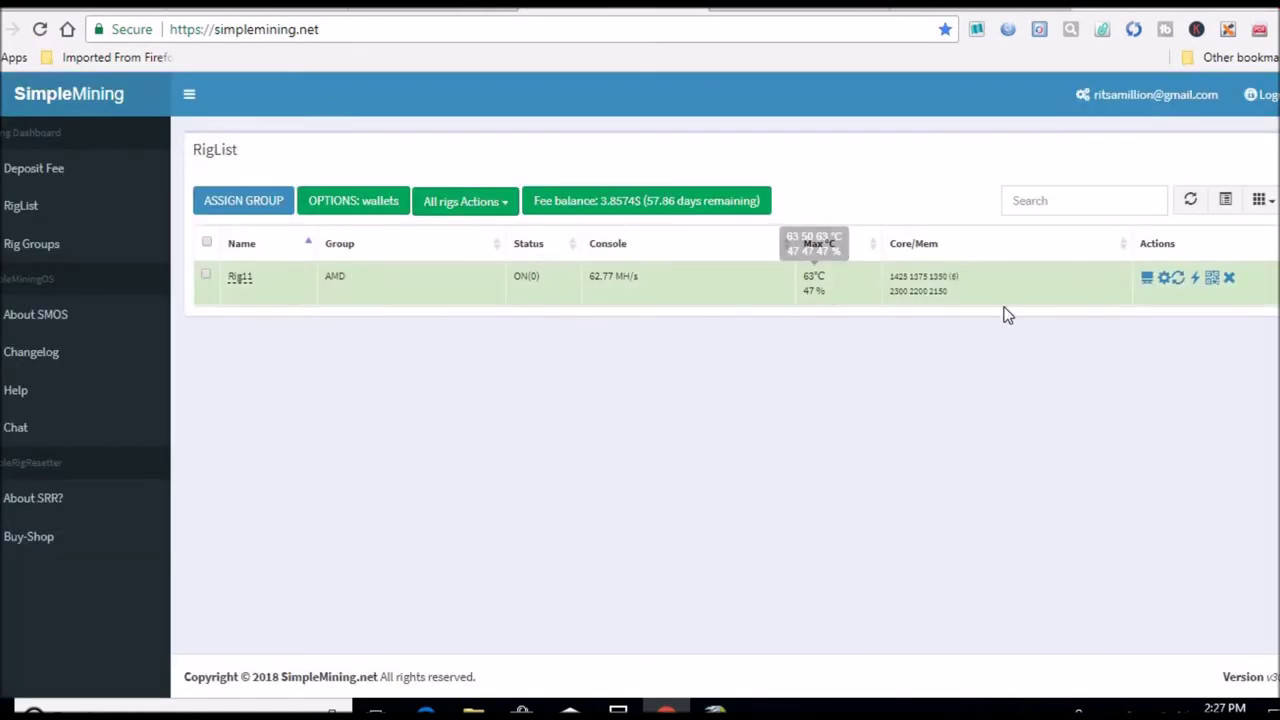
Read Rig1's miner console log, then bring up the Amazon EVGA SuperNOVA 650 P2 page
{"action": "left_click", "coordinate": [1148, 278]}
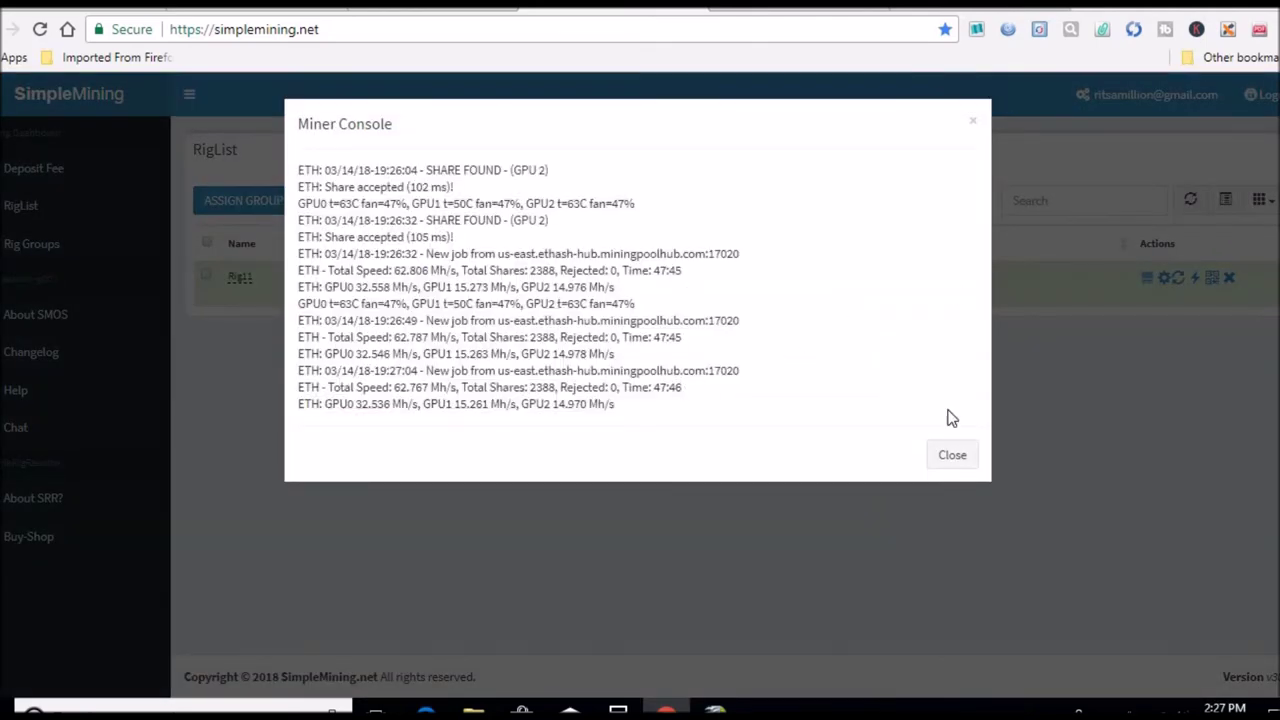
{"action": "left_click", "coordinate": [975, 124]}
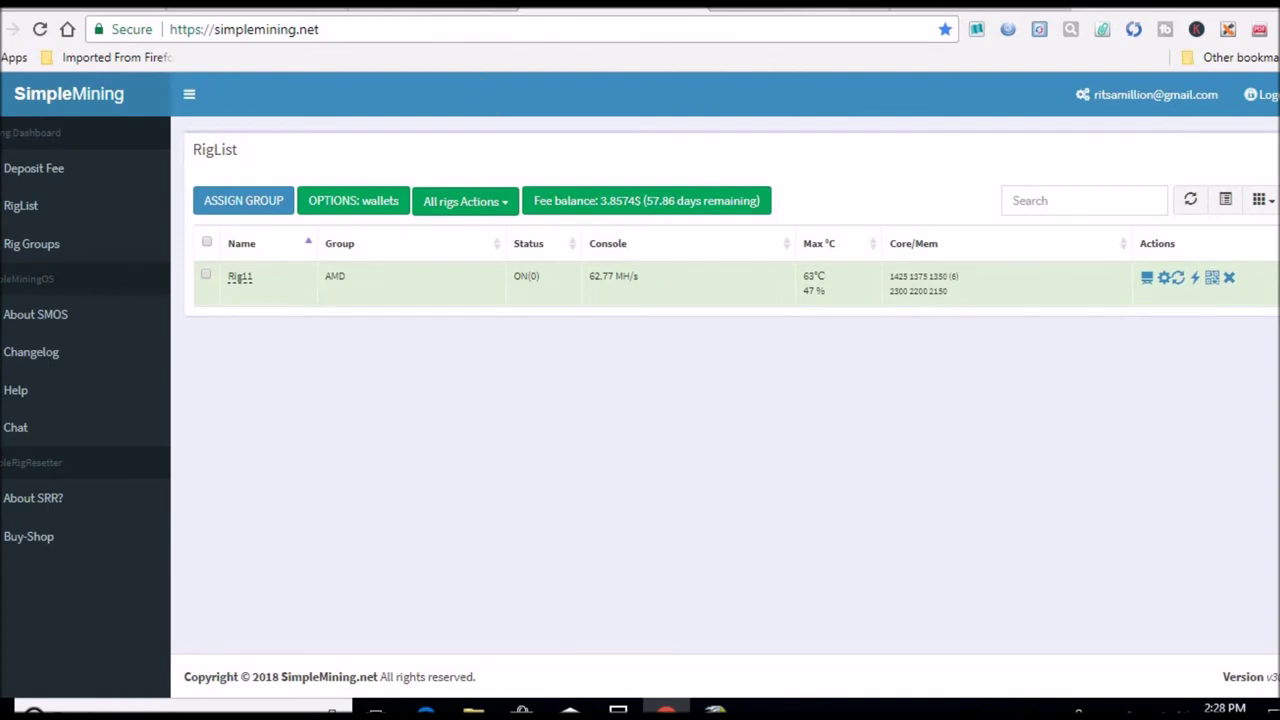
{"action": "key", "text": "ctrl+Tab"}
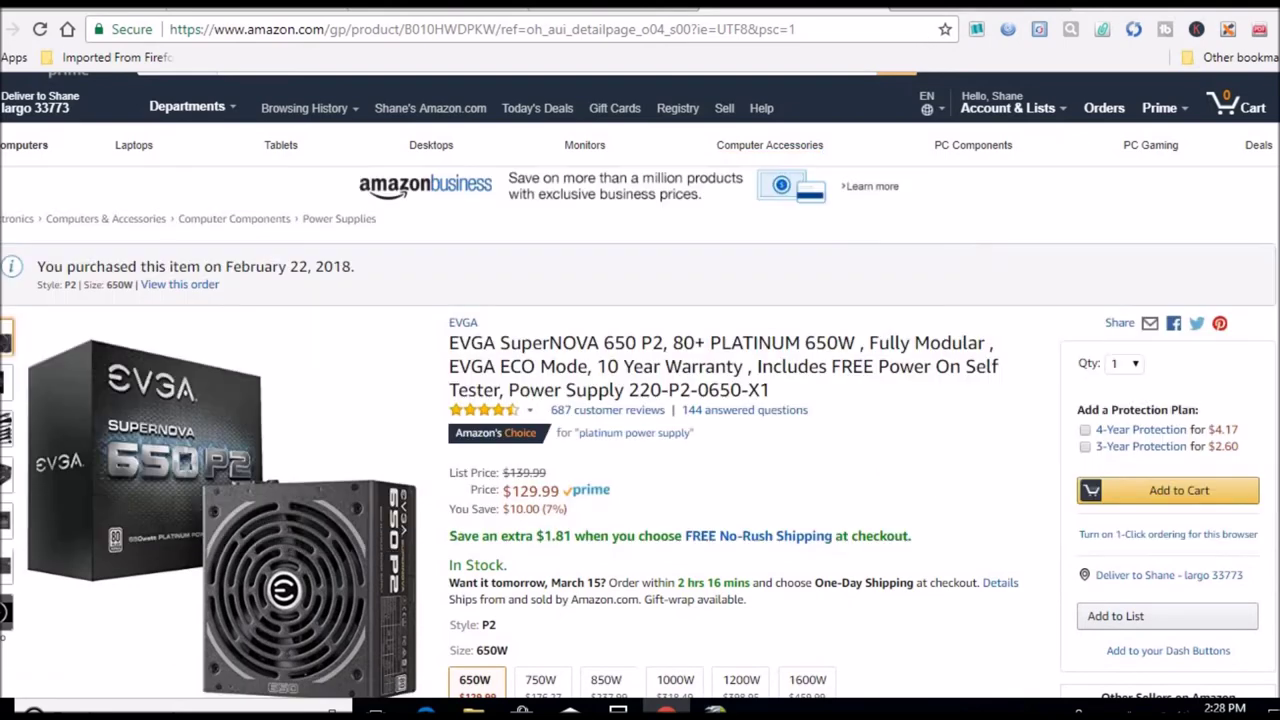
Bring up the GIGABYTE GA-Z270P-D3 motherboard page ($98.95) and look over it
{"action": "left_click", "coordinate": [655, 5]}
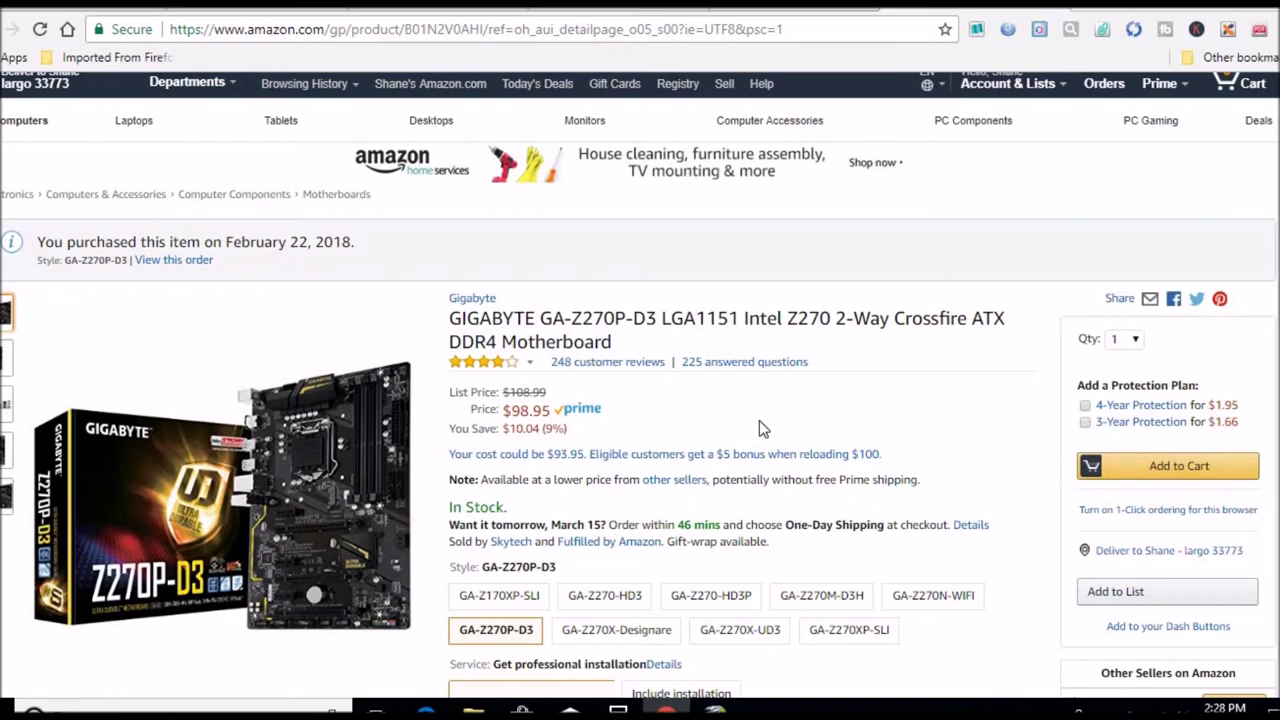
{"action": "mouse_move", "coordinate": [390, 470]}
{"action": "scroll", "coordinate": [640, 400], "scroll_direction": "up", "scroll_amount": 2}
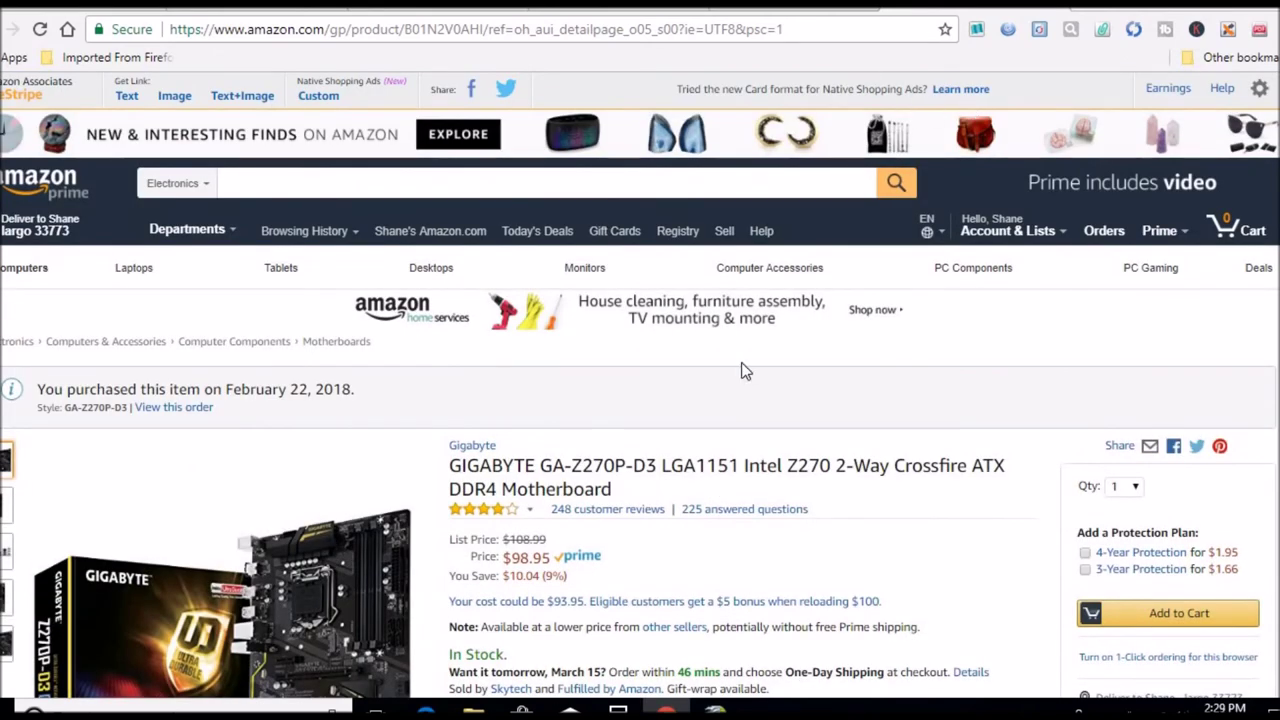
{"action": "left_click", "coordinate": [643, 32]}
Load coinmarketcap.com, re-entering the address after a mistyped first attempt
{"action": "type", "text": "coine"}
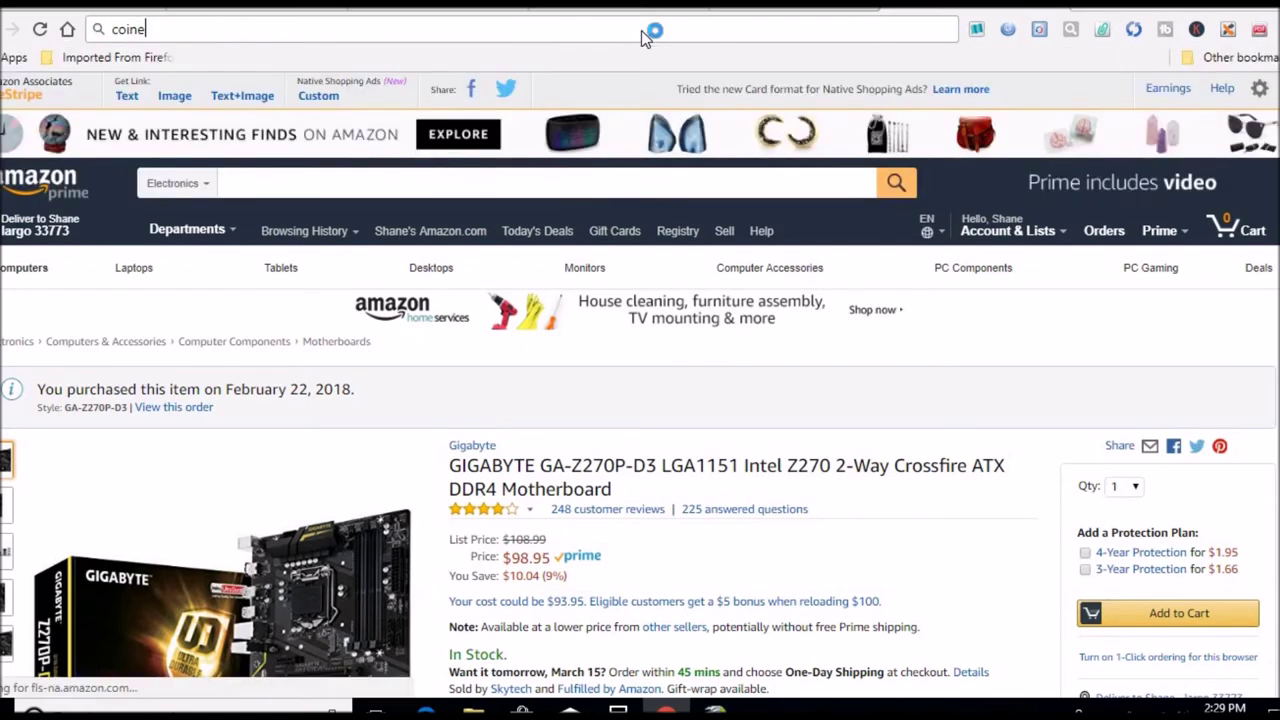
{"action": "key", "text": "Return"}
{"action": "left_click", "coordinate": [643, 32]}
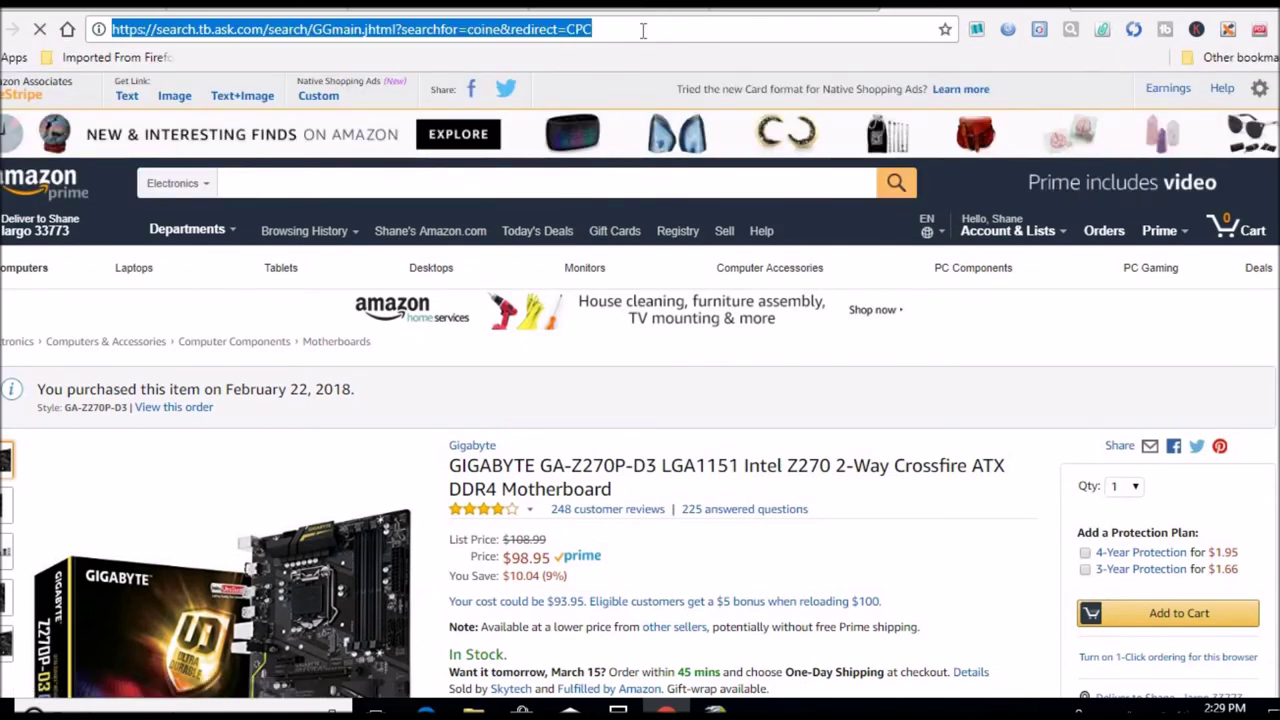
{"action": "type", "text": "coinmarketcap.com"}
{"action": "key", "text": "Return"}
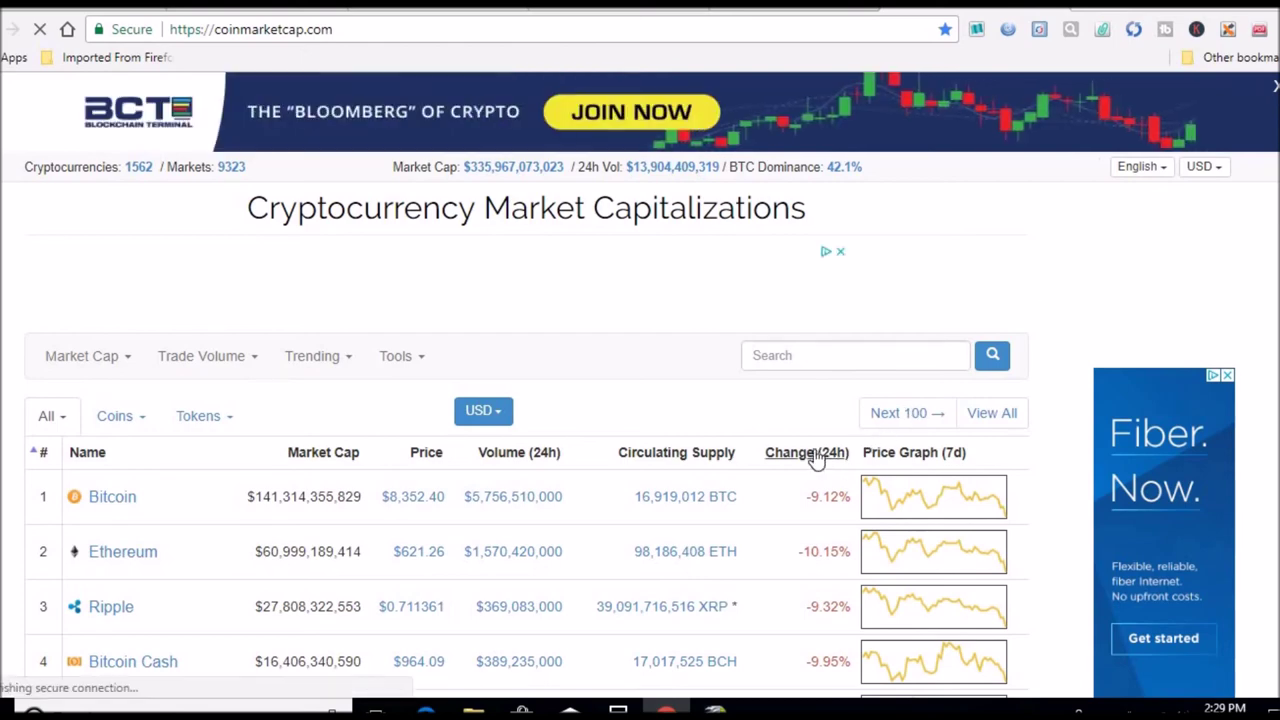
Sort coins by 24-hour change so the biggest losers, like Veritaseum at -20.30%, come first
{"action": "left_click", "coordinate": [817, 453]}
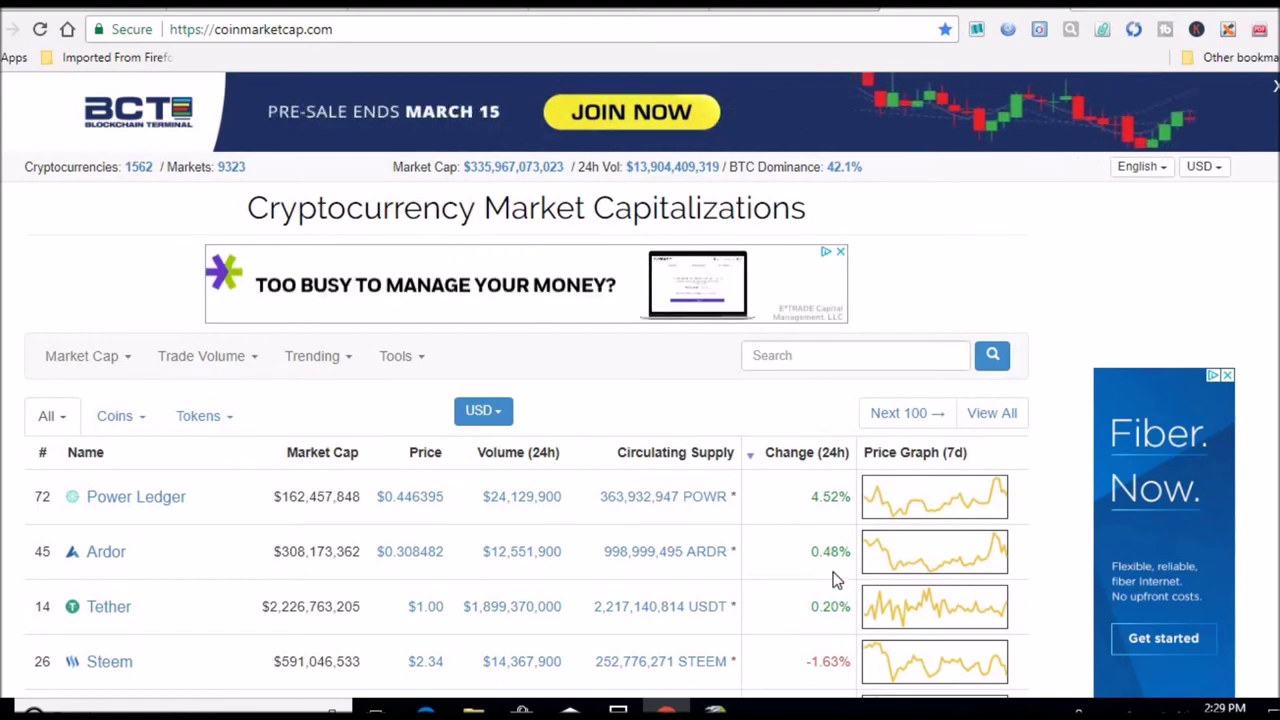
{"action": "left_click", "coordinate": [800, 455]}
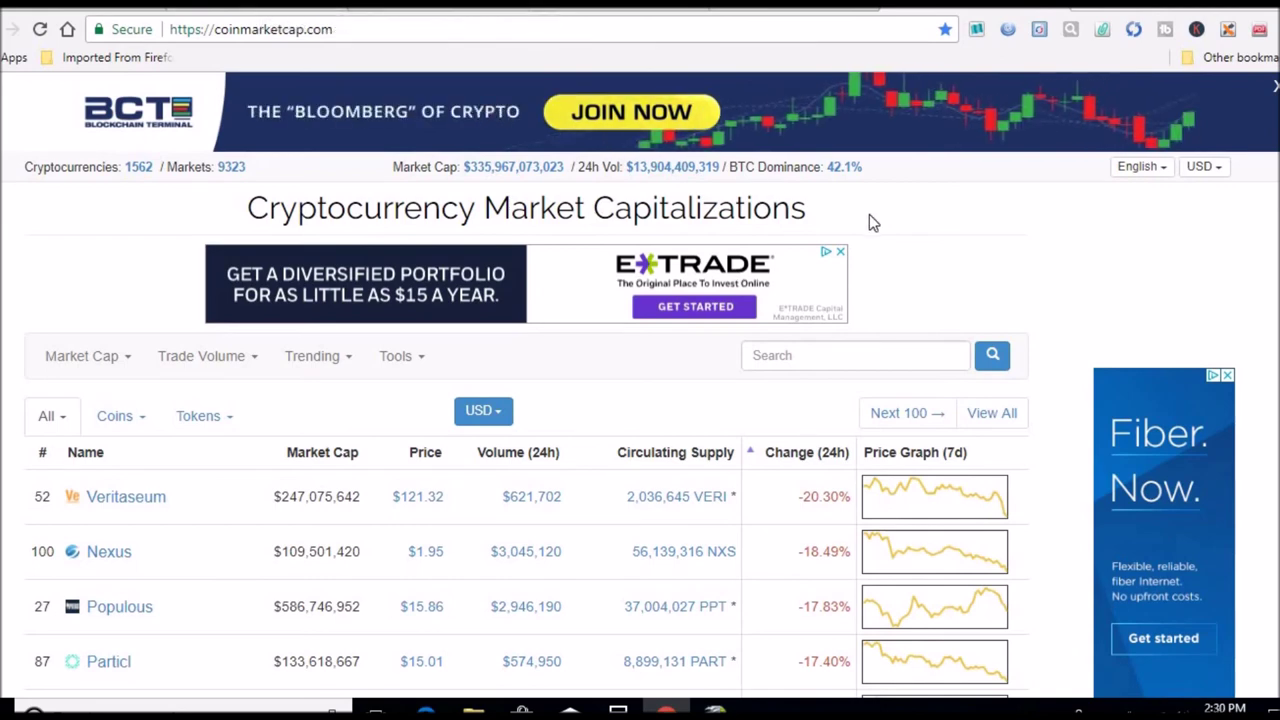
{"action": "left_click", "coordinate": [714, 710]}
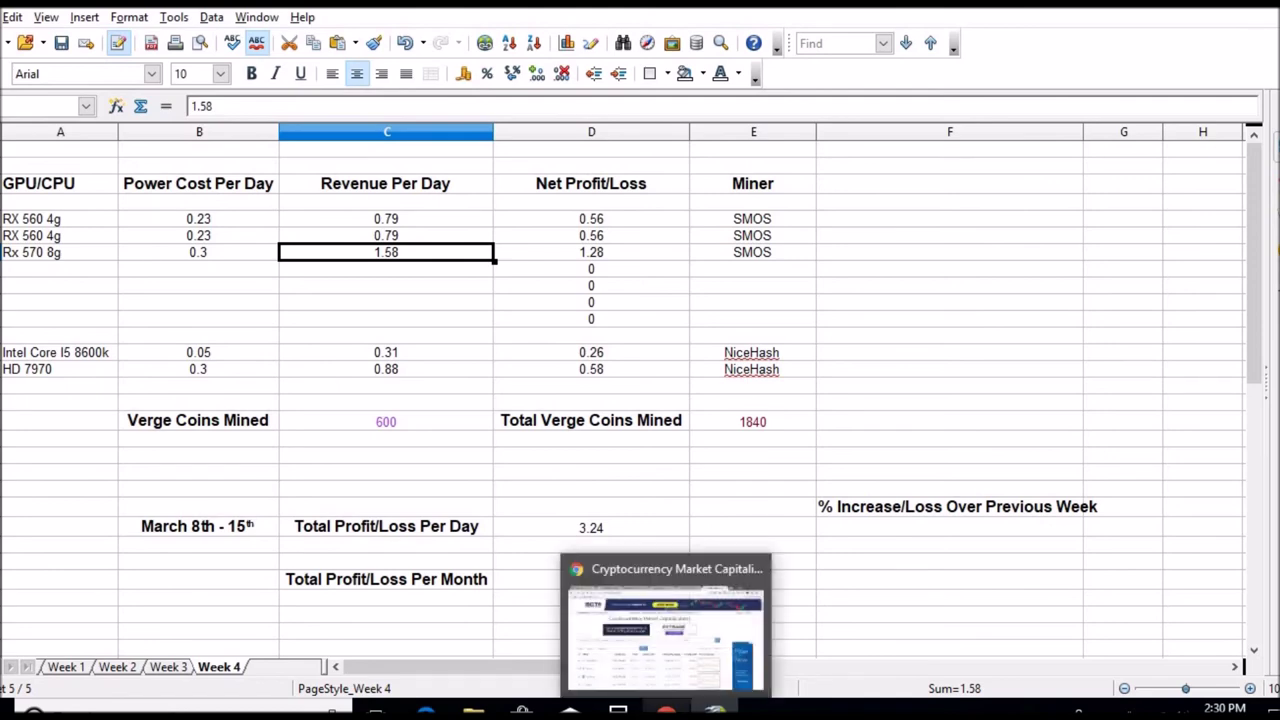
{"action": "mouse_move", "coordinate": [666, 710]}
{"action": "left_click", "coordinate": [640, 620]}
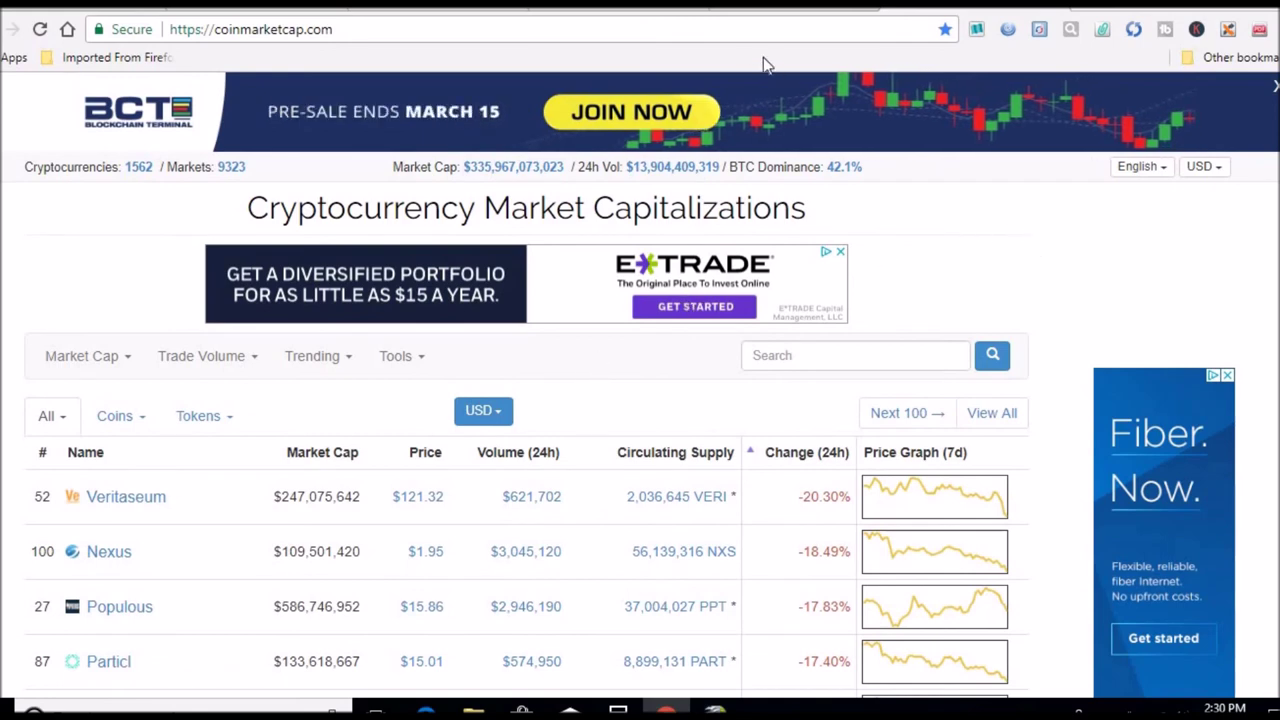
{"action": "left_click", "coordinate": [746, 34]}
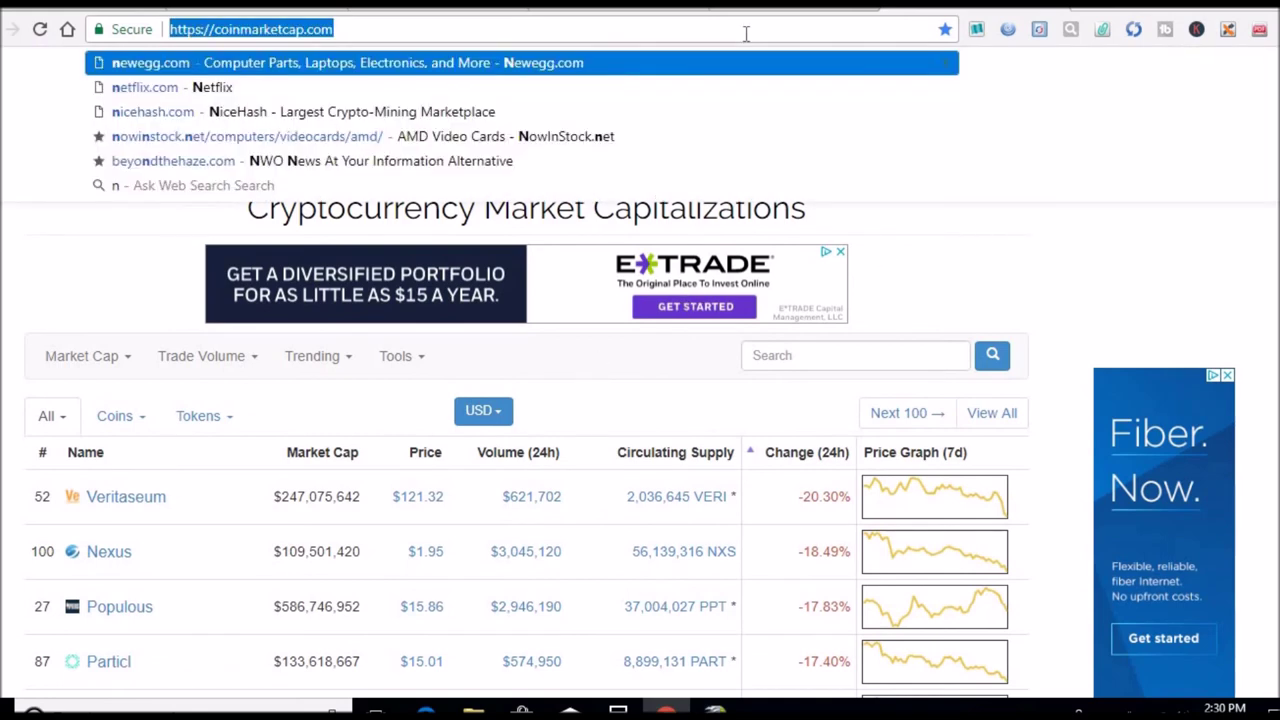
Open NowInStock's AMD RX 580 tracker and review in-stock cards like the ASUS ROG-STRIX-RX580-O8G-GAMING at $499.99
{"action": "type", "text": "now"}
{"action": "key", "text": "Return"}
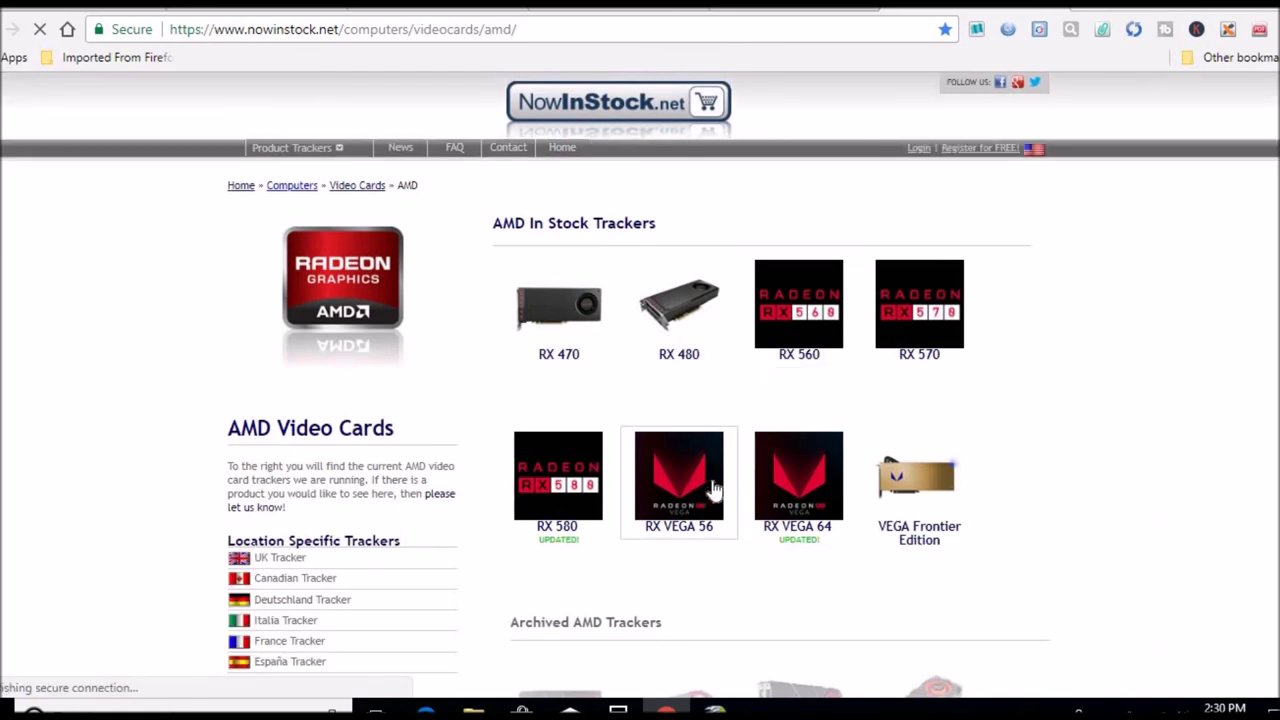
{"action": "left_click", "coordinate": [575, 483]}
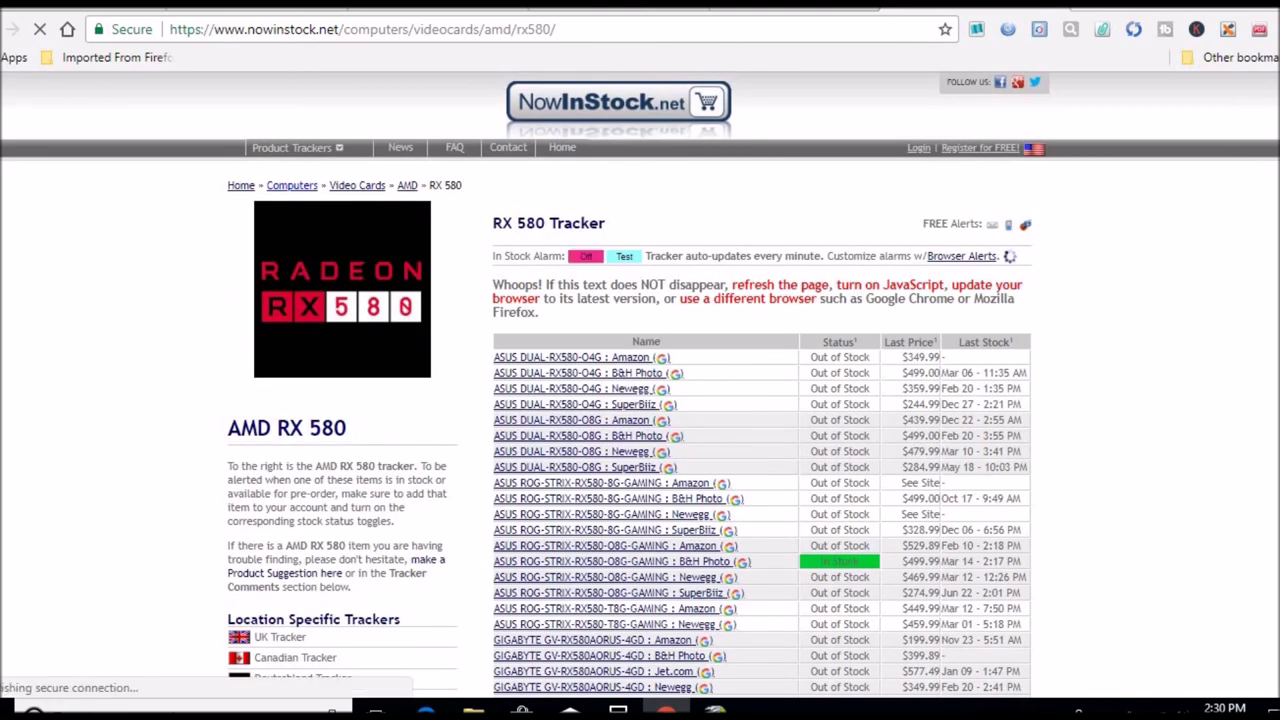
{"action": "scroll", "coordinate": [640, 385], "scroll_direction": "down", "scroll_amount": 3}
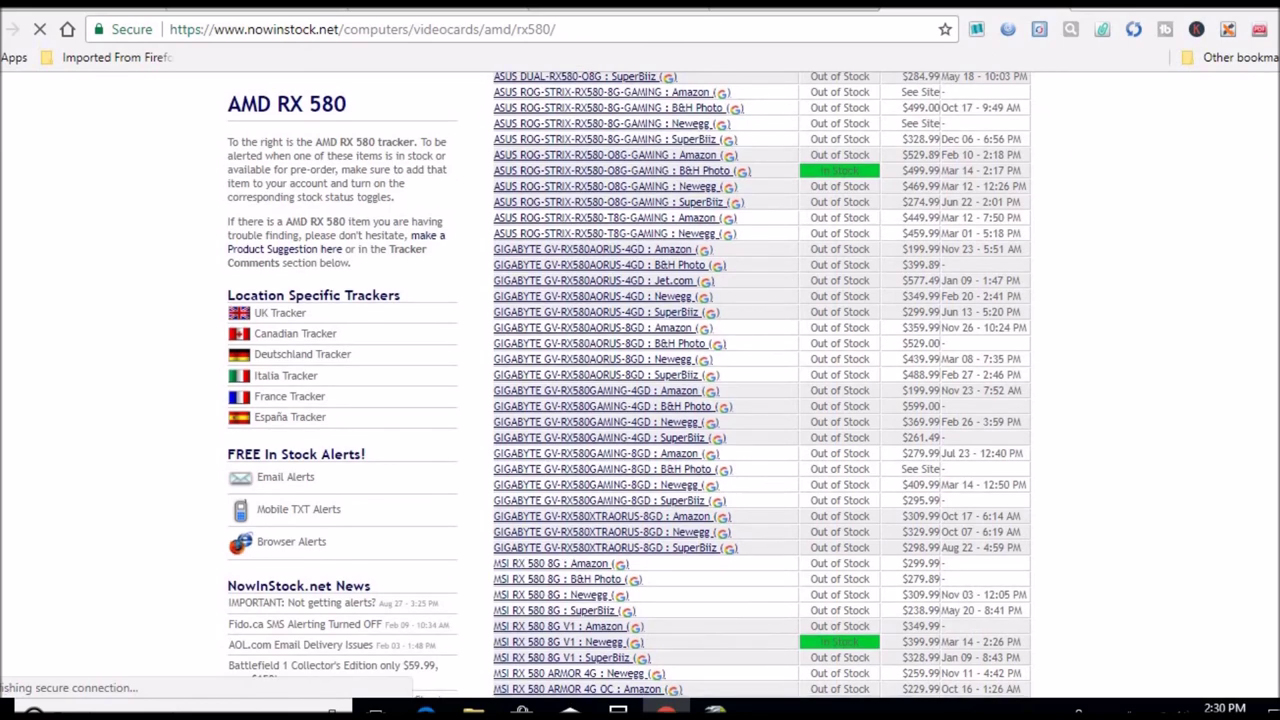
{"action": "scroll", "coordinate": [640, 385], "scroll_direction": "down", "scroll_amount": 5}
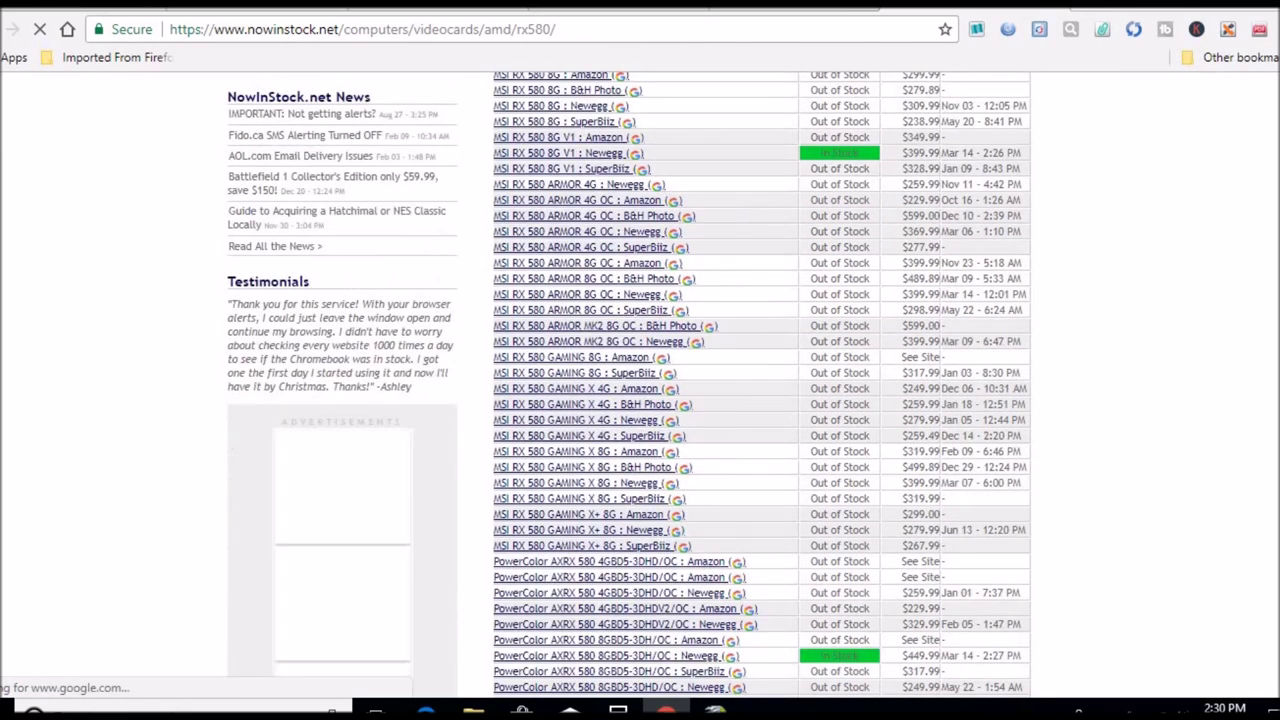
{"action": "scroll", "coordinate": [640, 385], "scroll_direction": "down", "scroll_amount": 5}
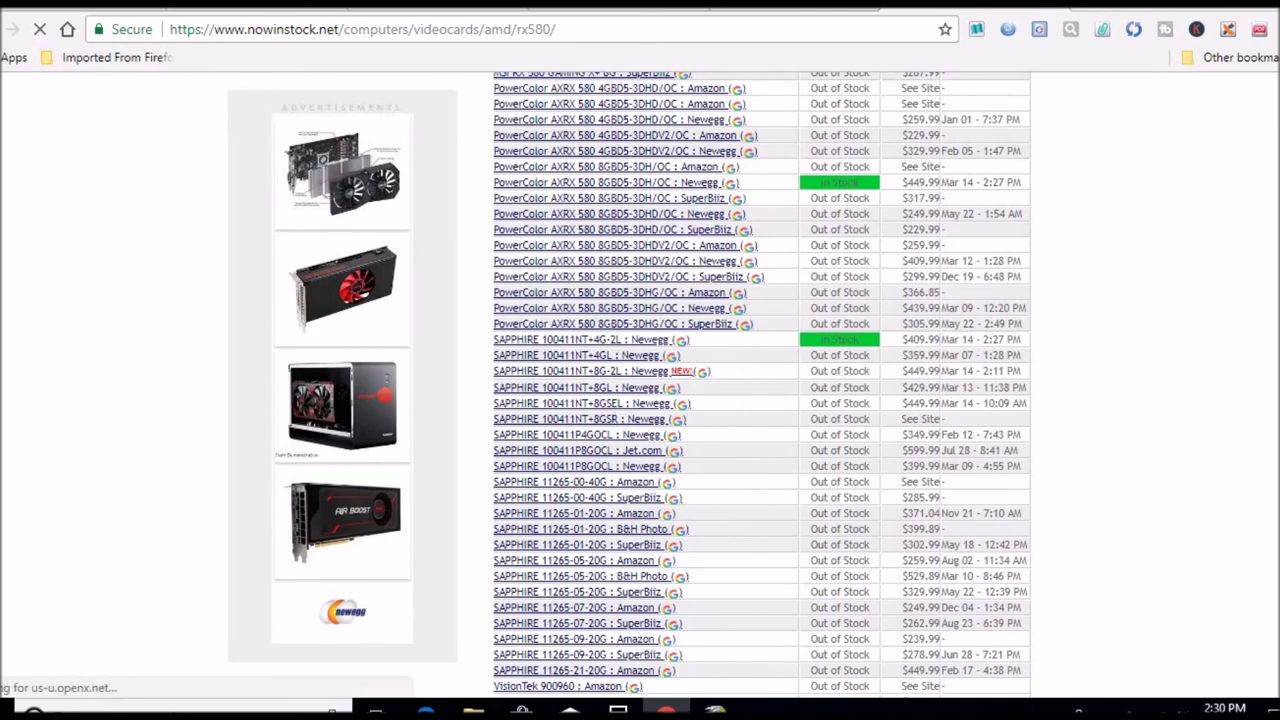
{"action": "scroll", "coordinate": [640, 385], "scroll_direction": "down", "scroll_amount": 4}
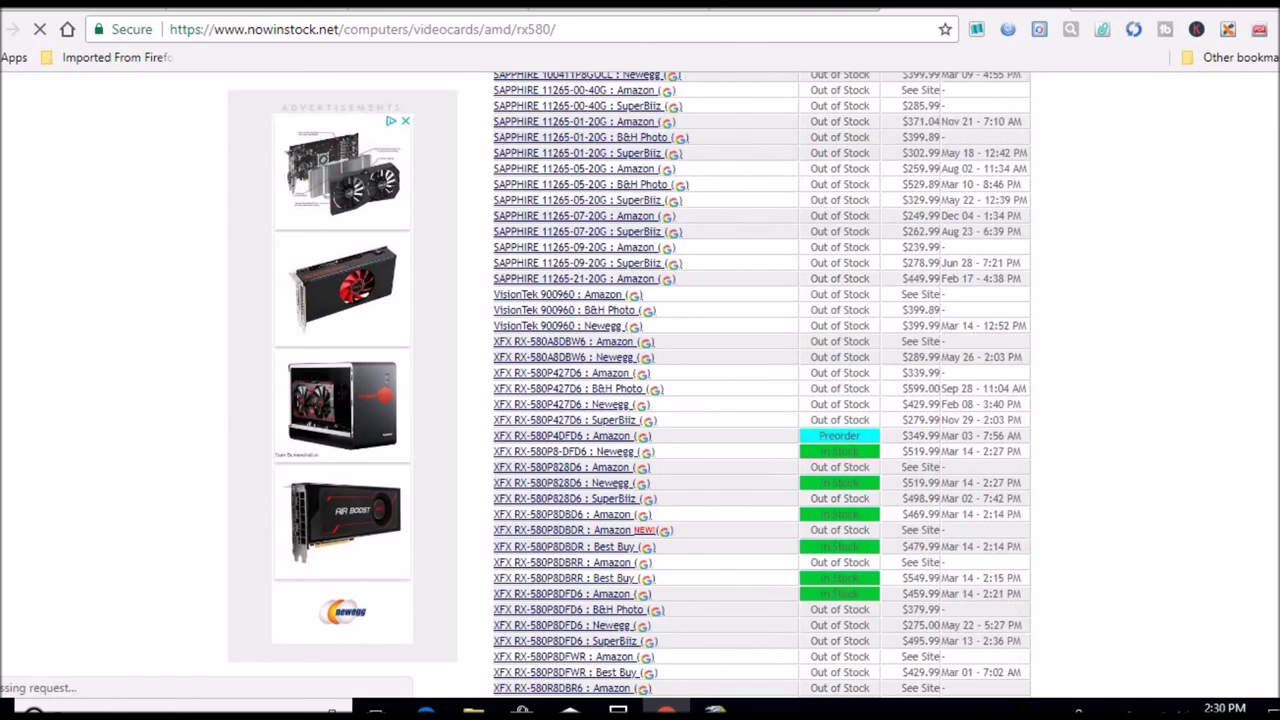
{"action": "scroll", "coordinate": [1040, 368], "scroll_direction": "down", "scroll_amount": 1}
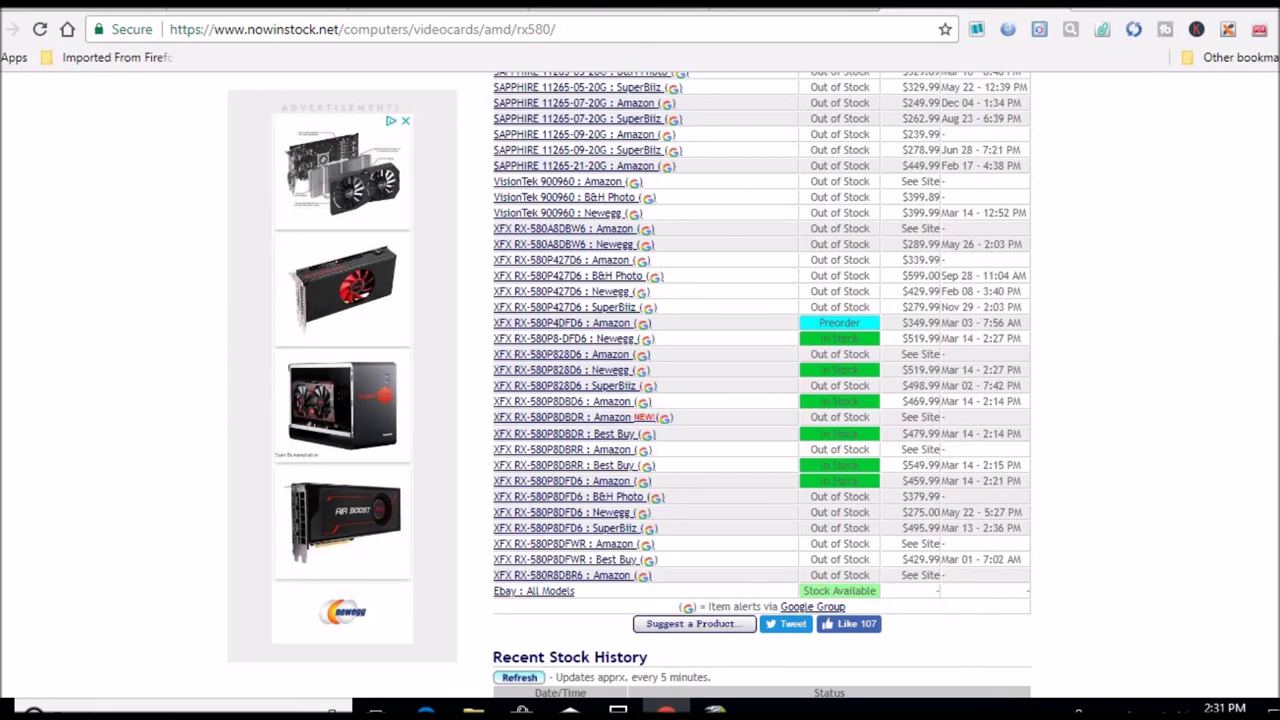
{"action": "scroll", "coordinate": [760, 385], "scroll_direction": "up", "scroll_amount": 10}
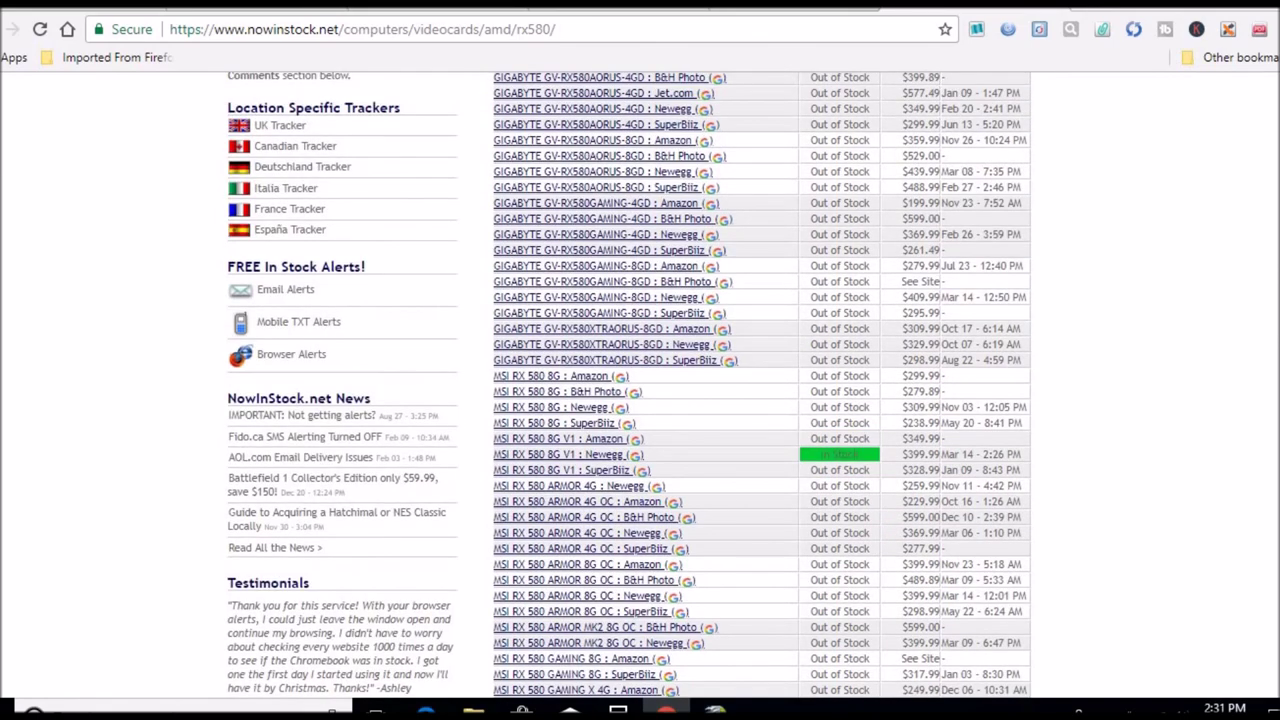
{"action": "scroll", "coordinate": [960, 222], "scroll_direction": "up", "scroll_amount": 5}
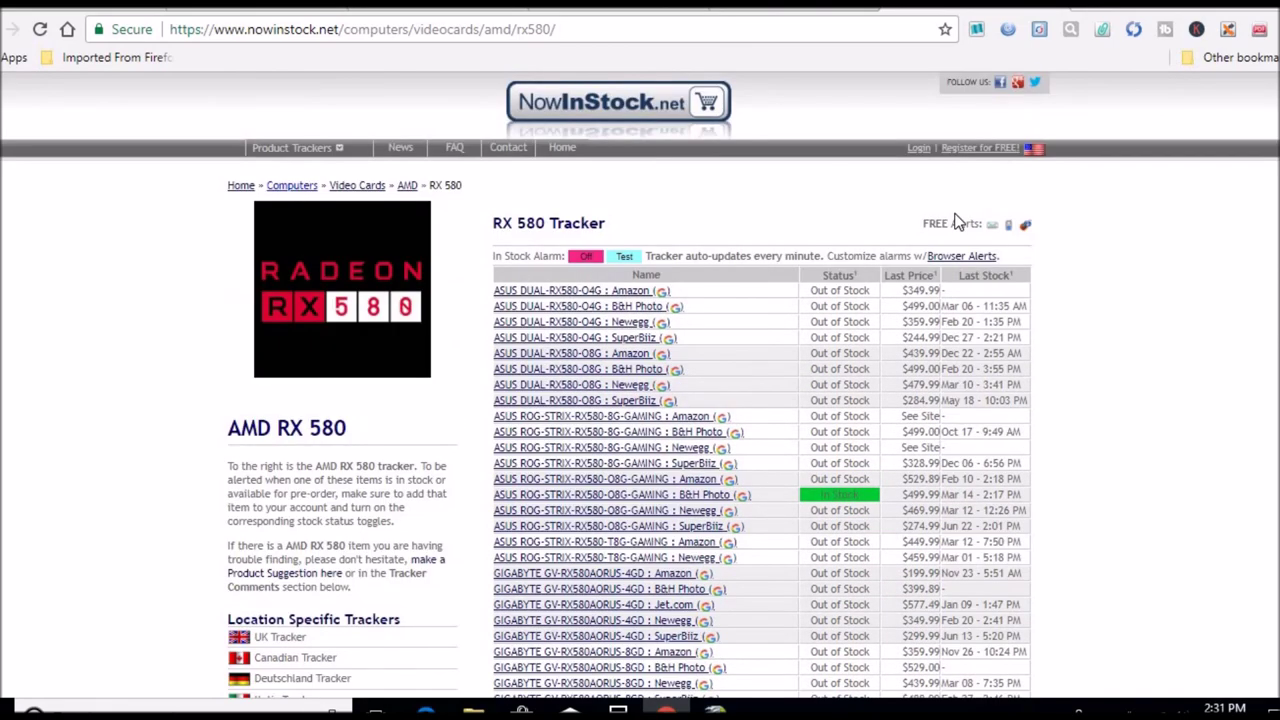